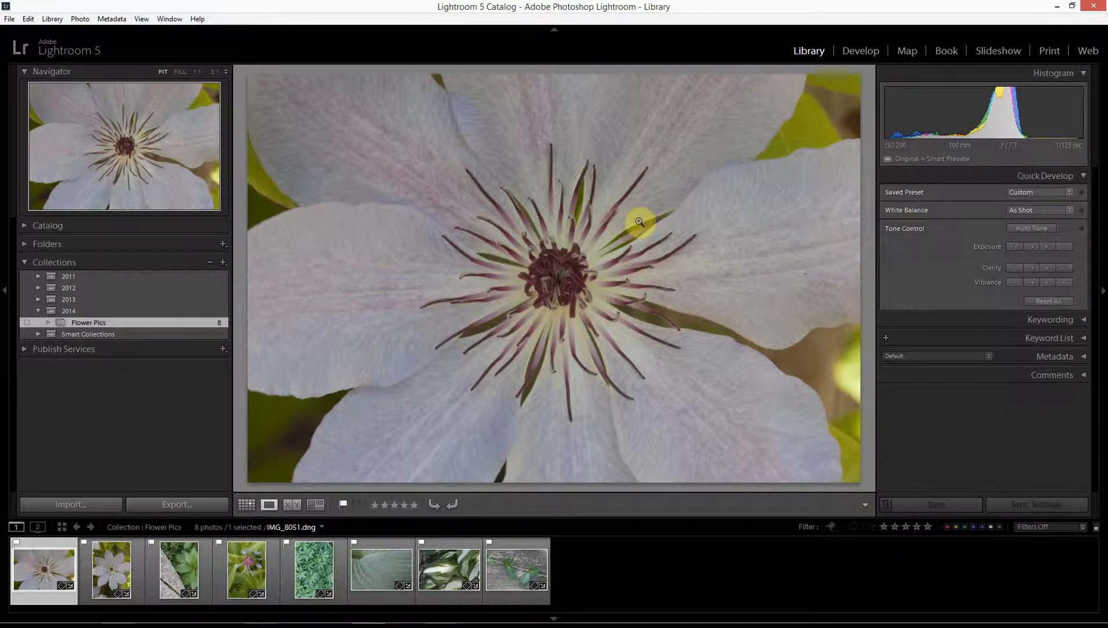
Open the flower photo in the Develop module and keep the Camera Calibration process at 2012 (Current)
{"action": "left_click", "coordinate": [856, 49]}
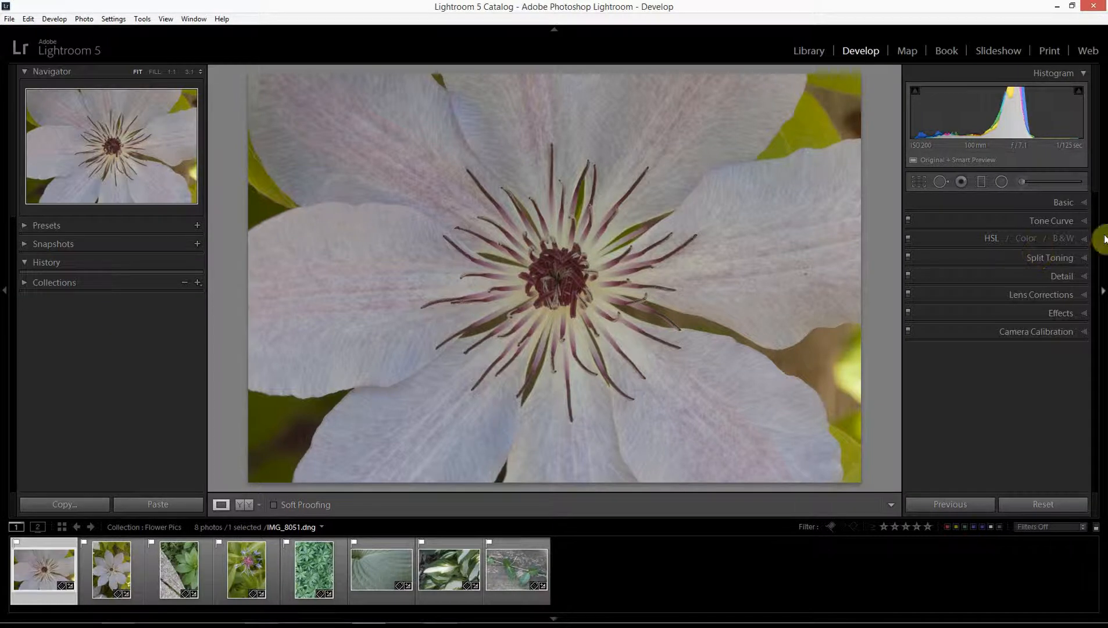
{"action": "left_click", "coordinate": [1082, 201]}
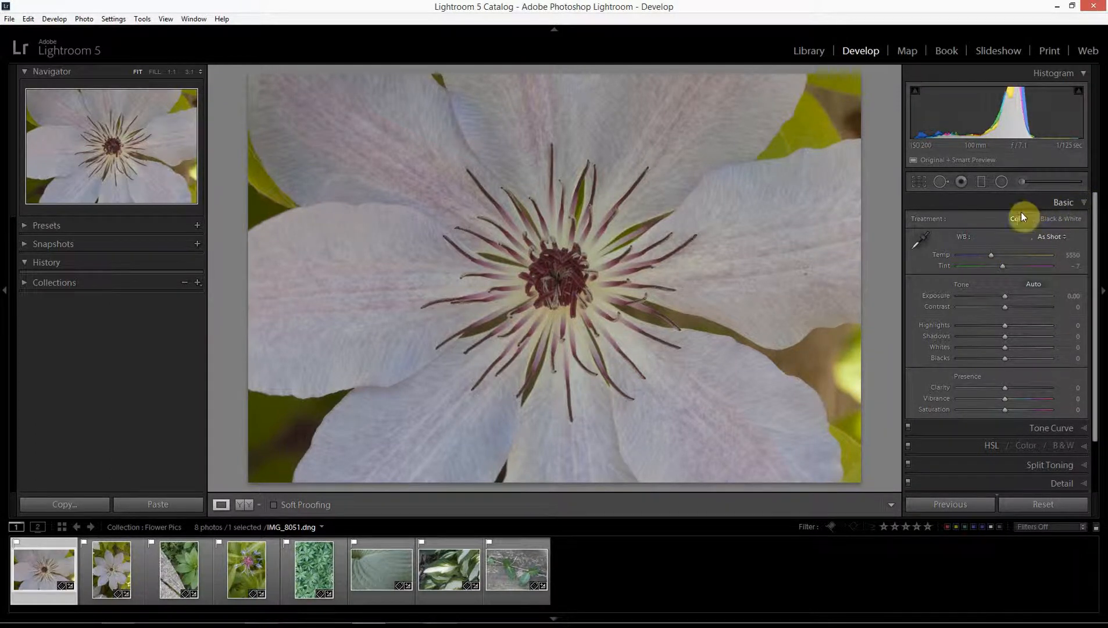
{"action": "left_click", "coordinate": [1085, 202]}
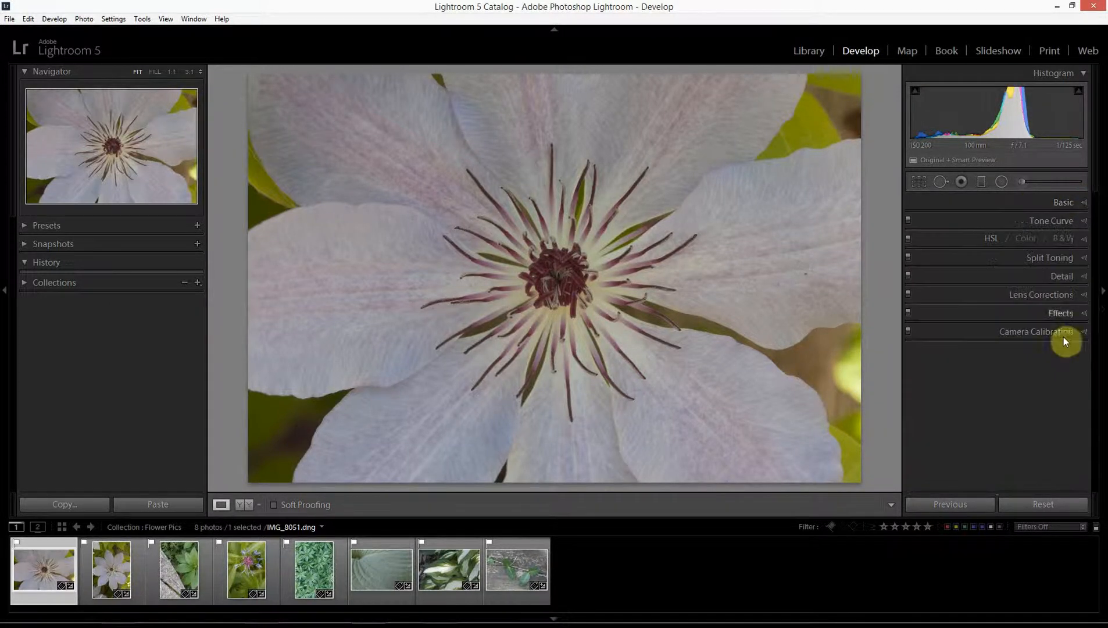
{"action": "left_click", "coordinate": [1084, 332]}
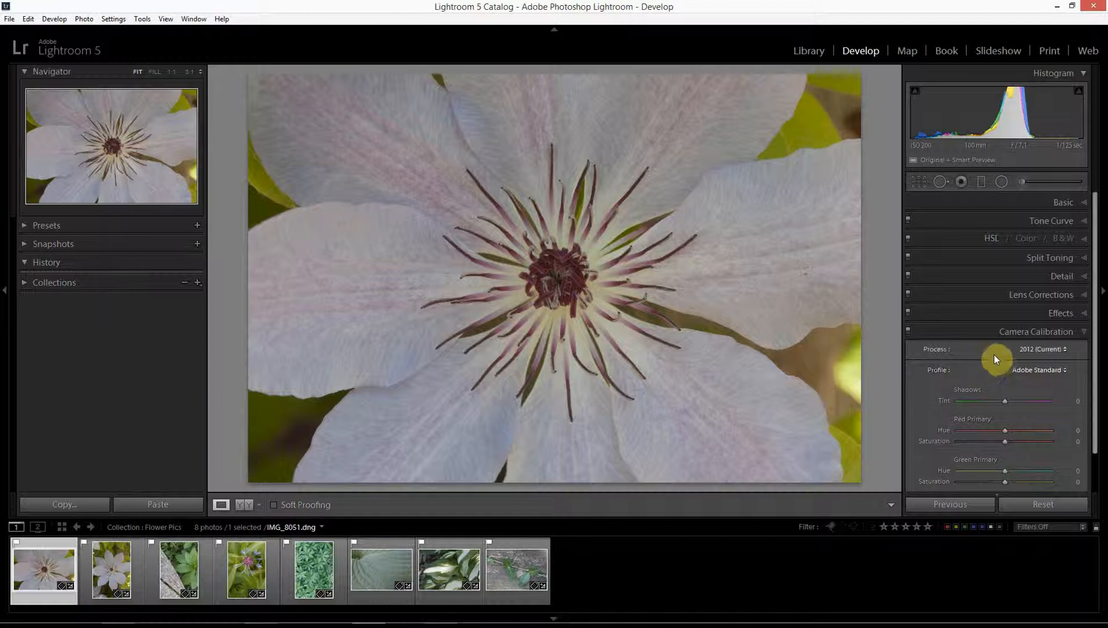
{"action": "scroll", "coordinate": [976, 381], "scroll_direction": "down", "scroll_amount": 1}
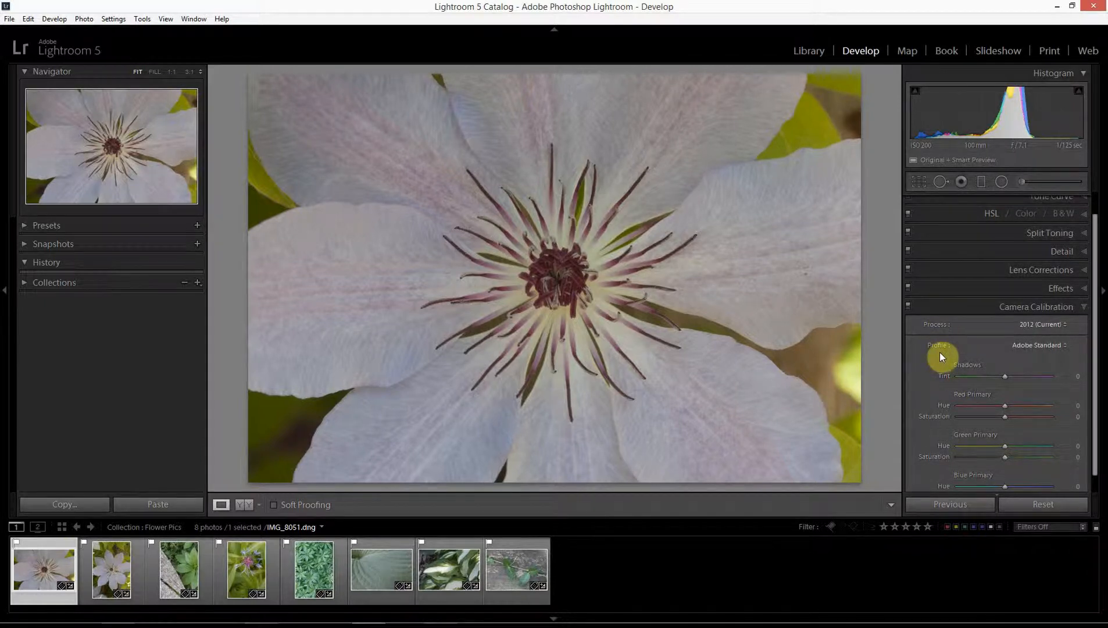
{"action": "left_click", "coordinate": [1021, 324]}
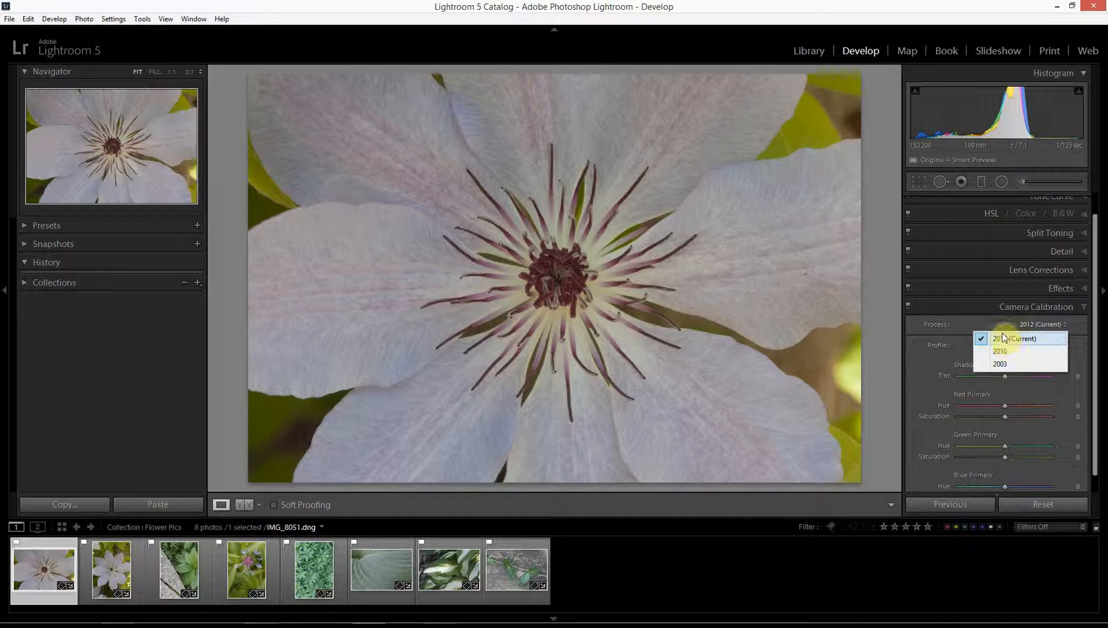
{"action": "left_click", "coordinate": [1002, 340]}
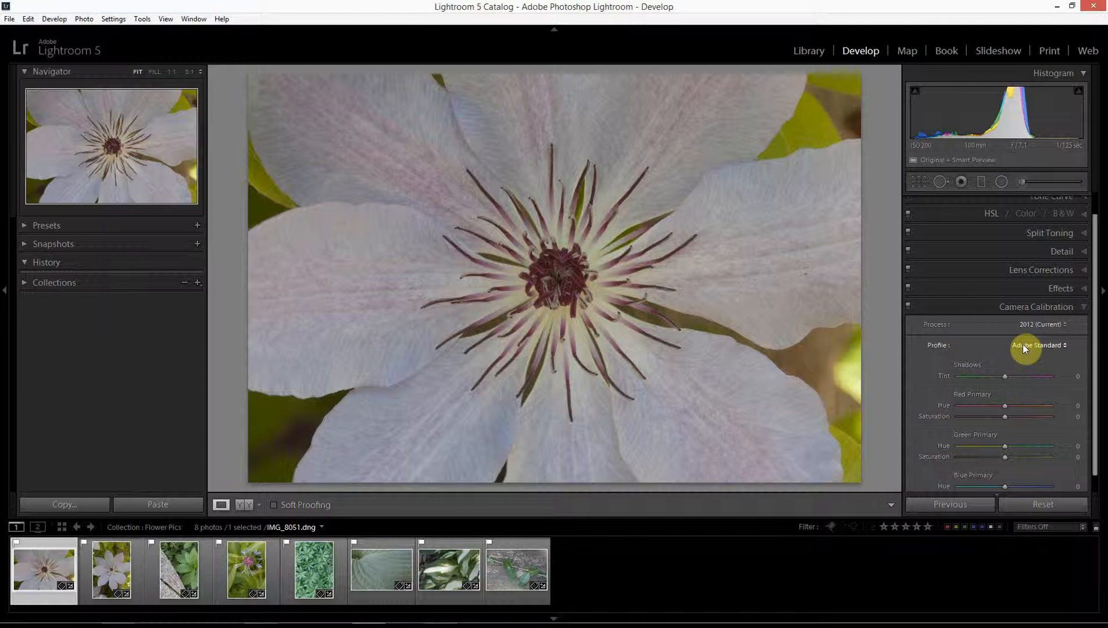
Try the Camera Faithful, Camera Landscape, Camera Neutral, Camera Portrait and Camera Standard calibration profiles on the photo in turn
{"action": "left_click", "coordinate": [1023, 345]}
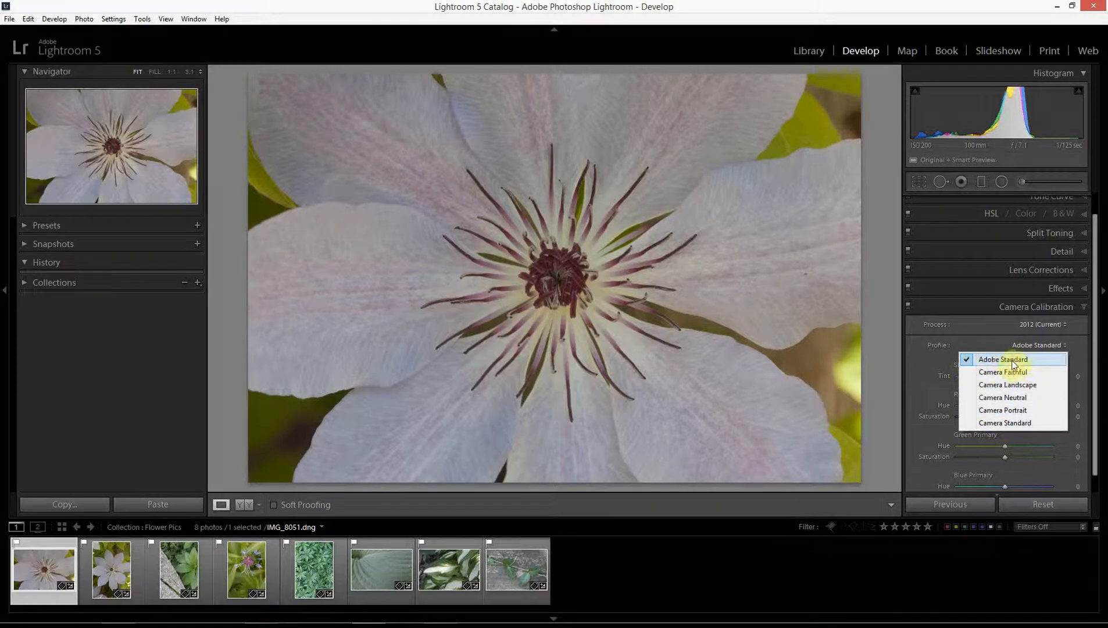
{"action": "left_click", "coordinate": [1025, 343]}
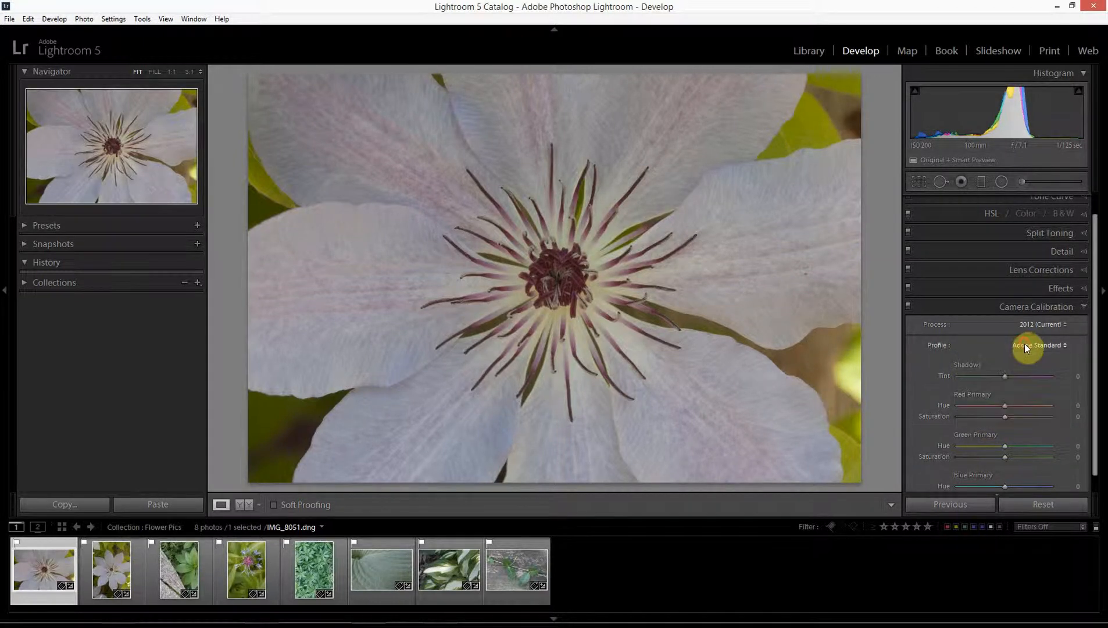
{"action": "left_click", "coordinate": [1025, 344]}
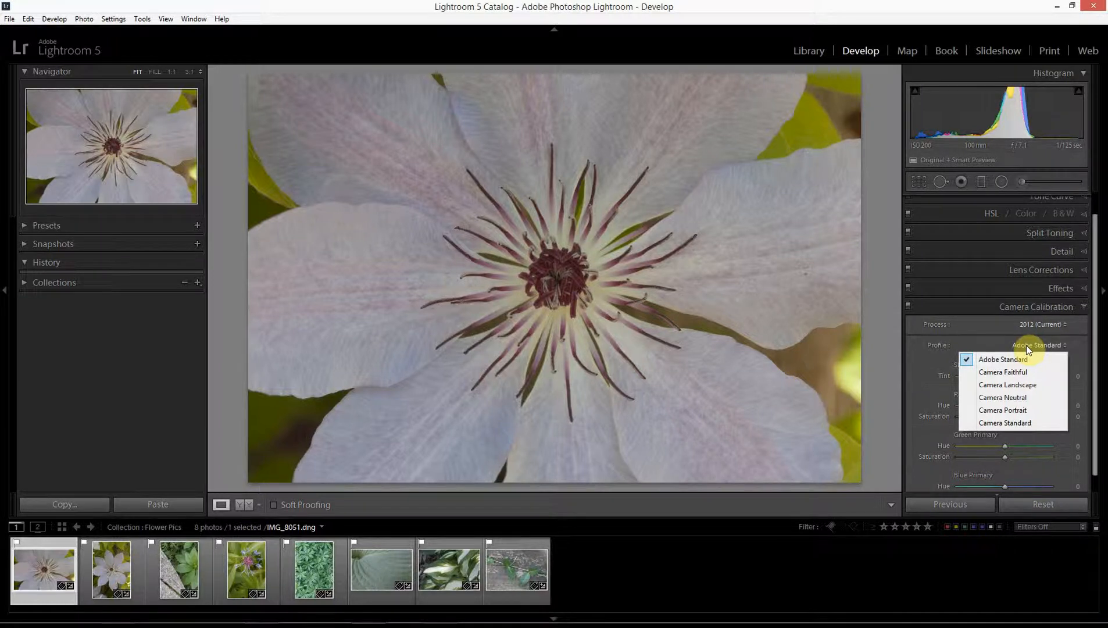
{"action": "left_click", "coordinate": [1003, 372]}
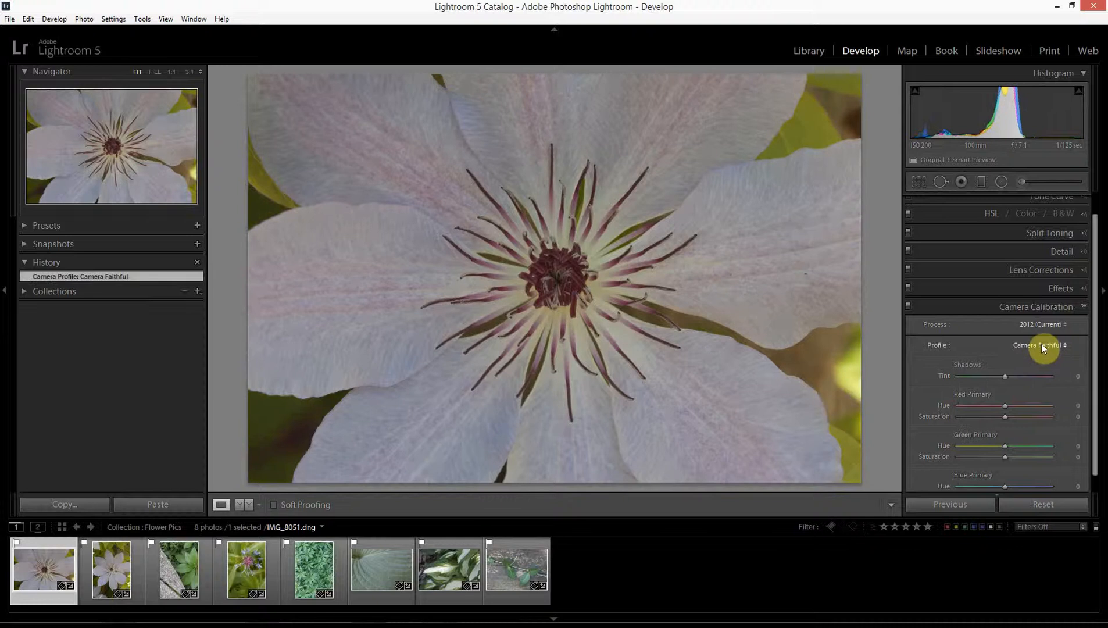
{"action": "left_click", "coordinate": [1041, 344]}
{"action": "left_click", "coordinate": [1010, 384]}
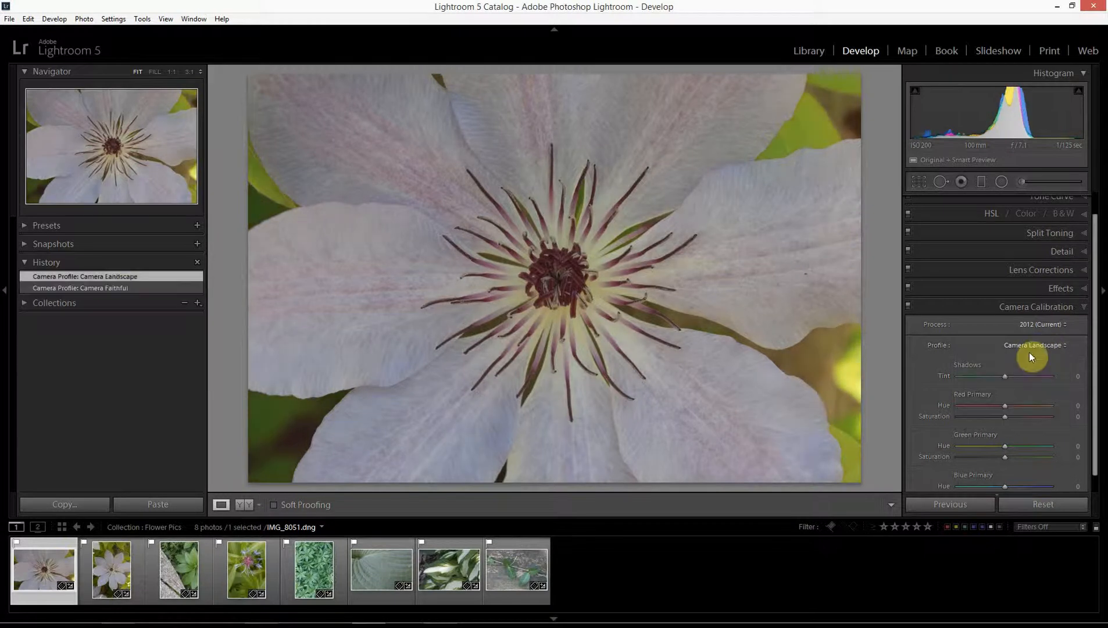
{"action": "left_click", "coordinate": [1030, 347]}
{"action": "left_click", "coordinate": [1001, 396]}
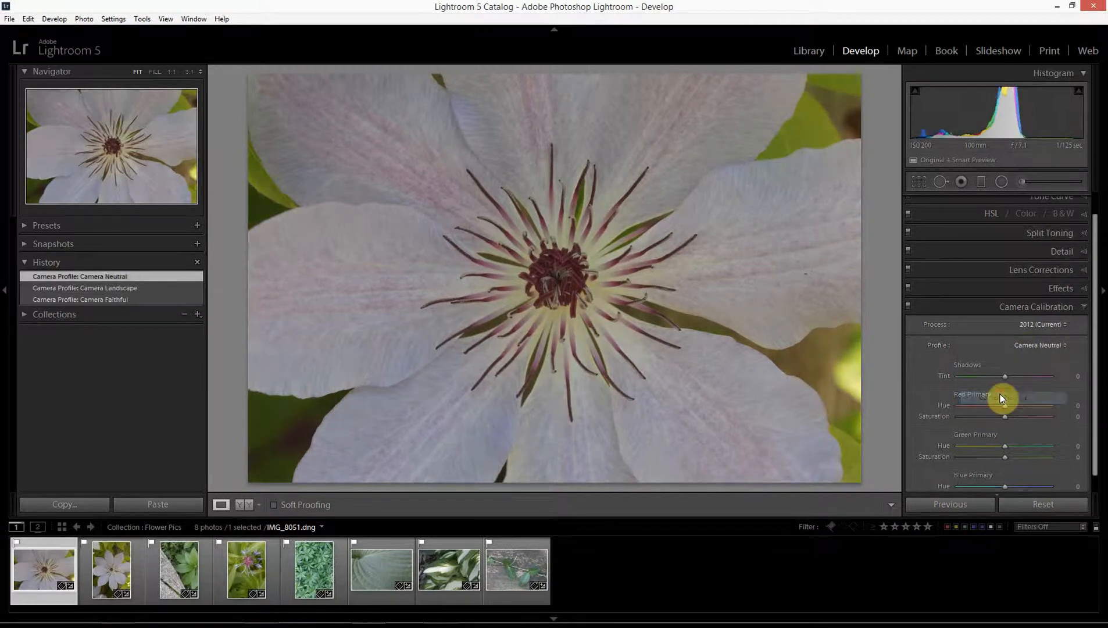
{"action": "left_click", "coordinate": [1023, 346]}
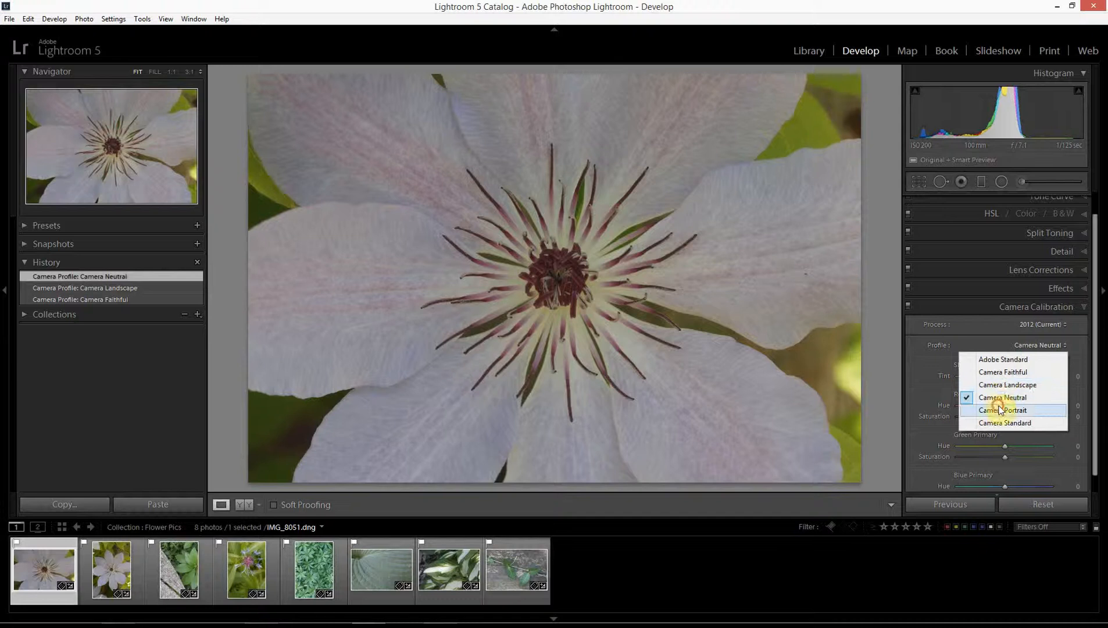
{"action": "left_click", "coordinate": [1002, 408]}
{"action": "left_click", "coordinate": [1034, 347]}
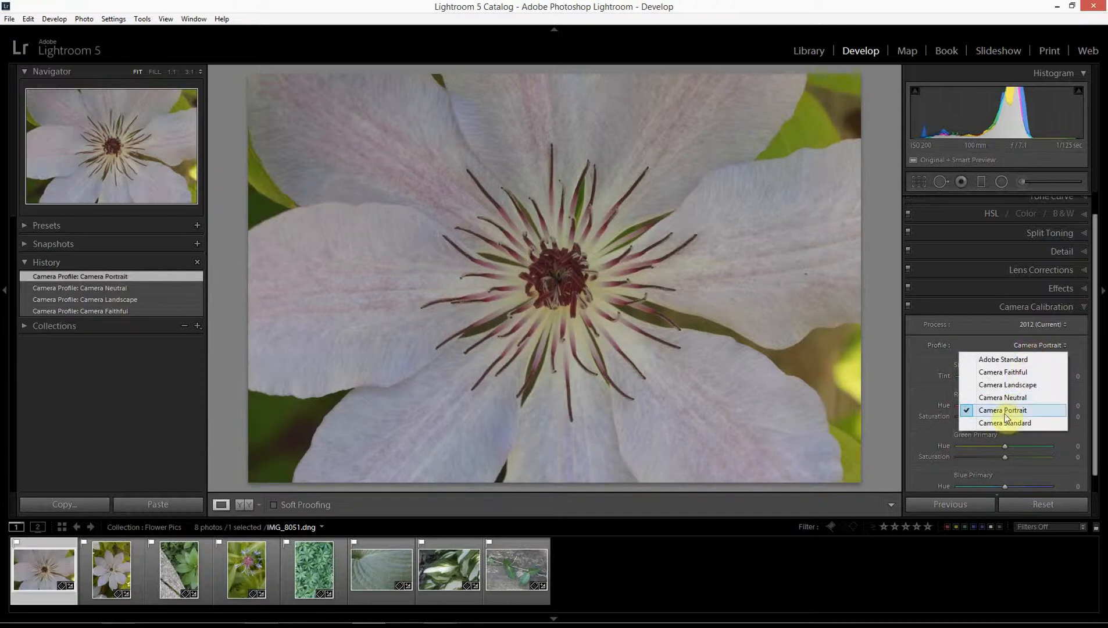
{"action": "left_click", "coordinate": [1007, 423]}
Compare the Camera Portrait and Camera Landscape profiles by alternating between them, and settle on Camera Portrait
{"action": "left_click", "coordinate": [1032, 345]}
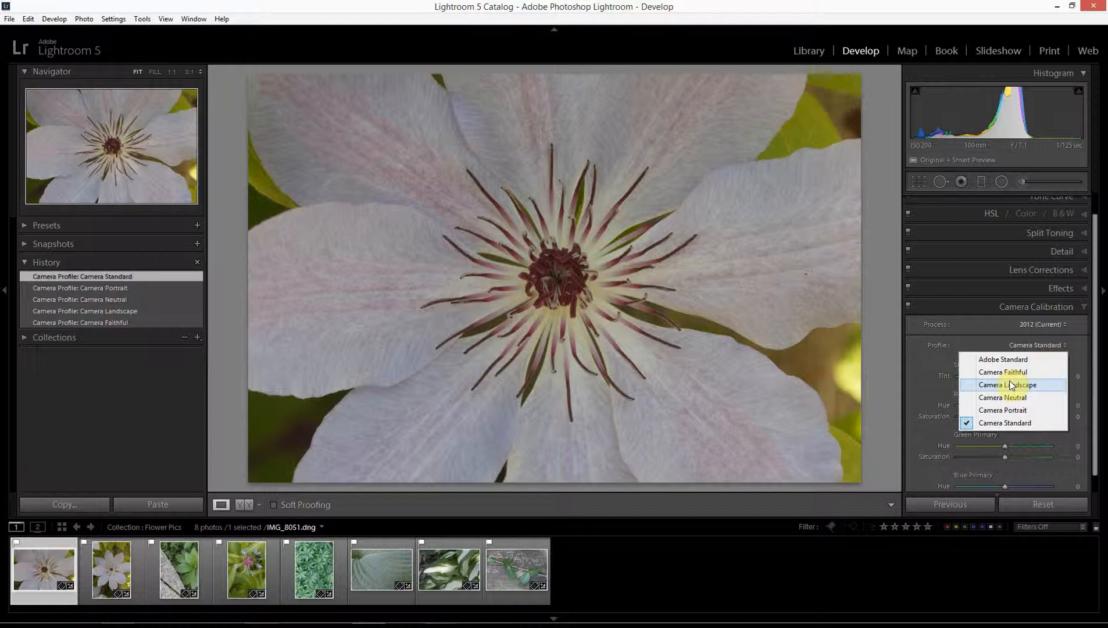
{"action": "left_click", "coordinate": [1005, 410]}
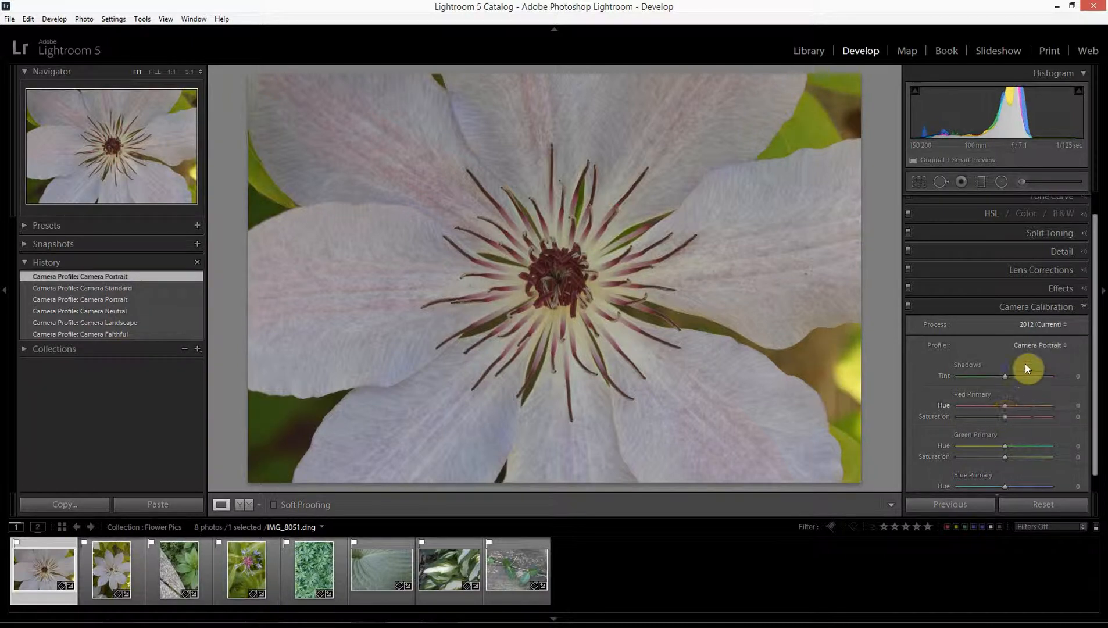
{"action": "left_click", "coordinate": [1036, 345]}
{"action": "left_click", "coordinate": [1014, 383]}
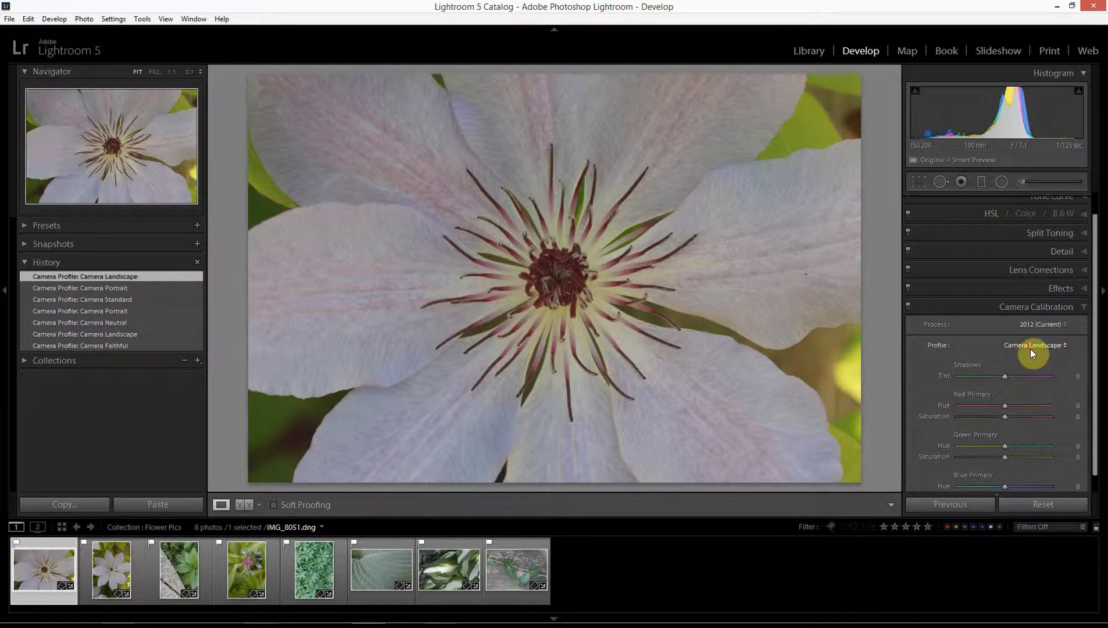
{"action": "left_click", "coordinate": [1031, 347]}
{"action": "left_click", "coordinate": [1017, 410]}
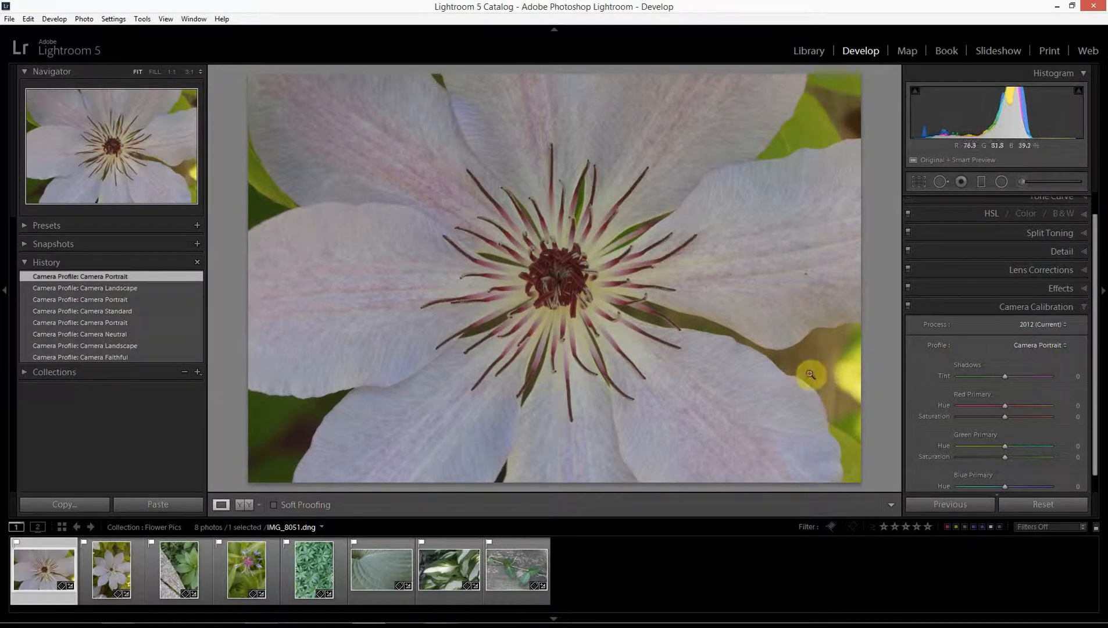
{"action": "left_click", "coordinate": [1040, 345]}
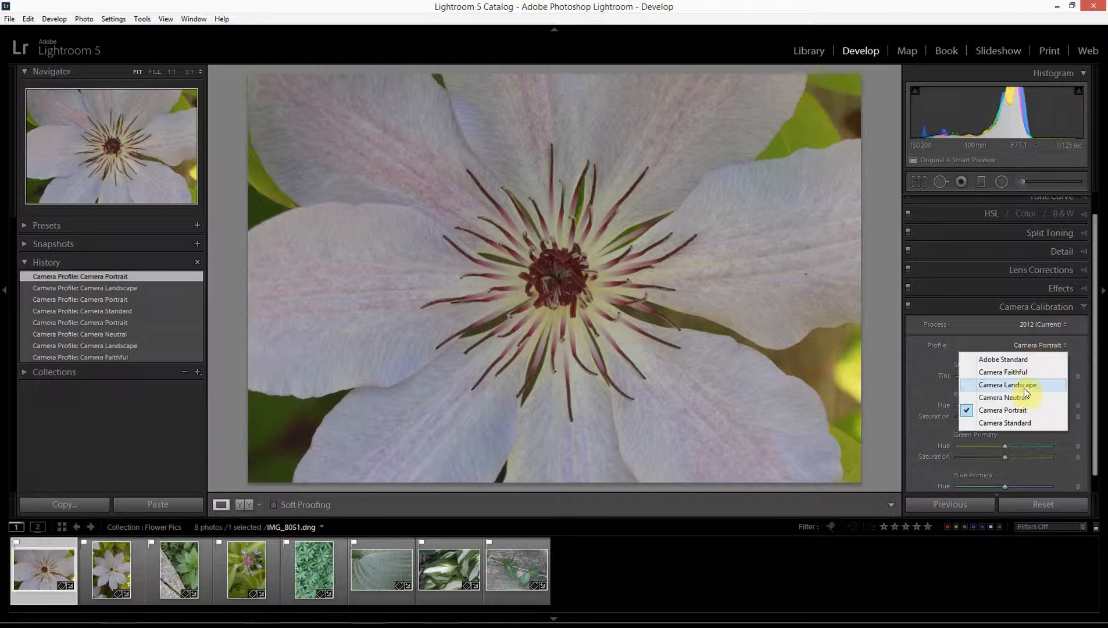
{"action": "left_click", "coordinate": [1026, 388]}
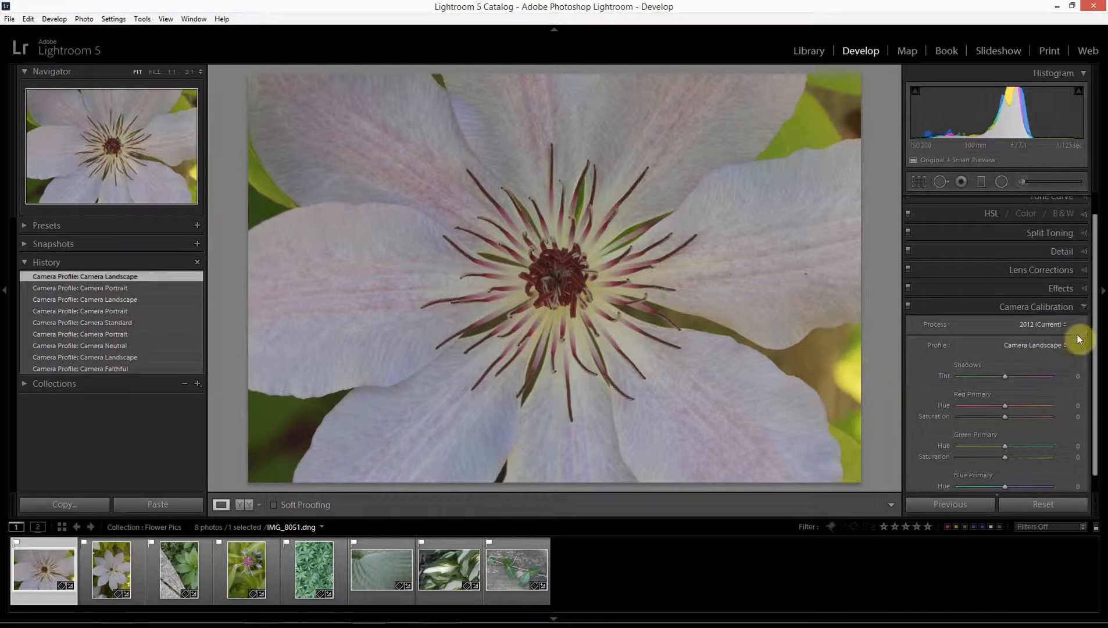
{"action": "left_click", "coordinate": [1031, 346]}
{"action": "left_click", "coordinate": [1019, 410]}
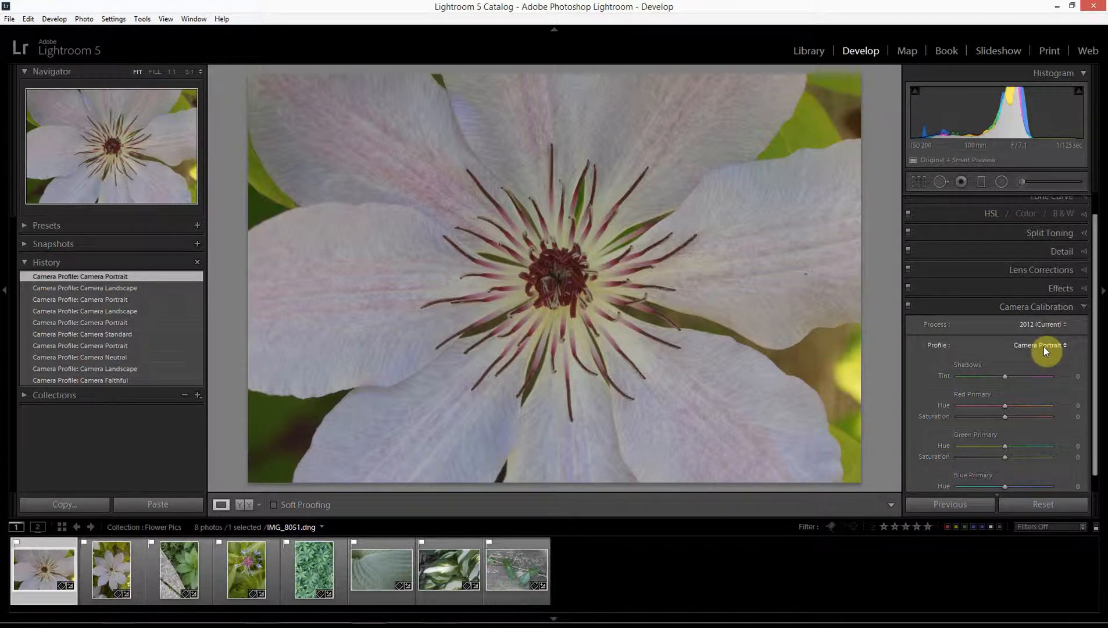
Set the photo's white balance temperature to 4236 and its tint to +61 in the Basic adjustments
{"action": "left_click_drag", "start_coordinate": [1096, 279], "coordinate": [1097, 244]}
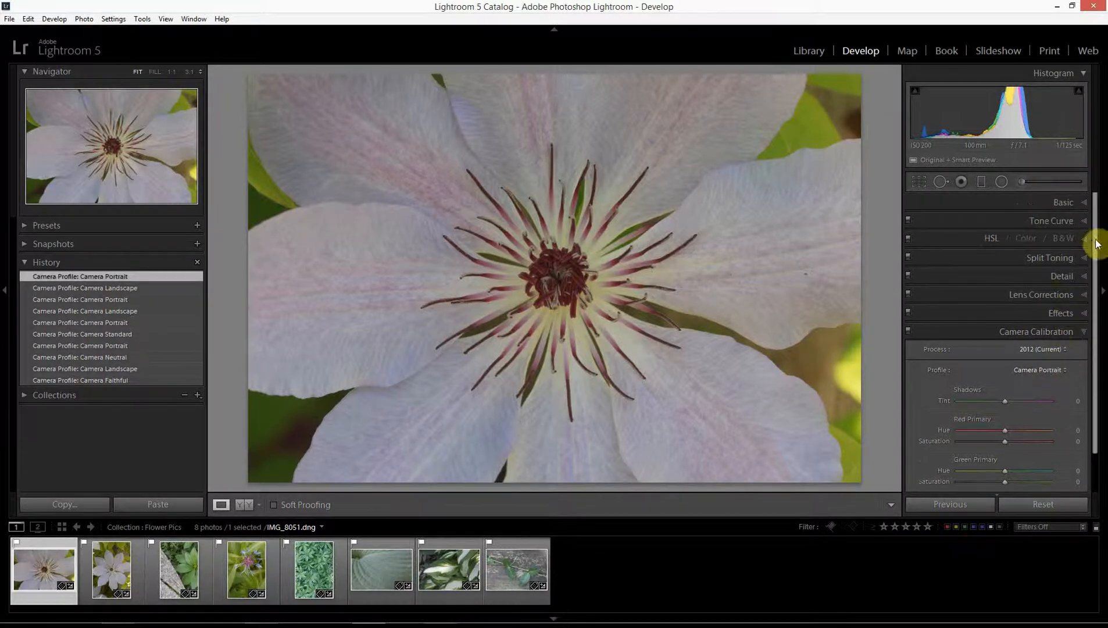
{"action": "left_click", "coordinate": [1085, 203]}
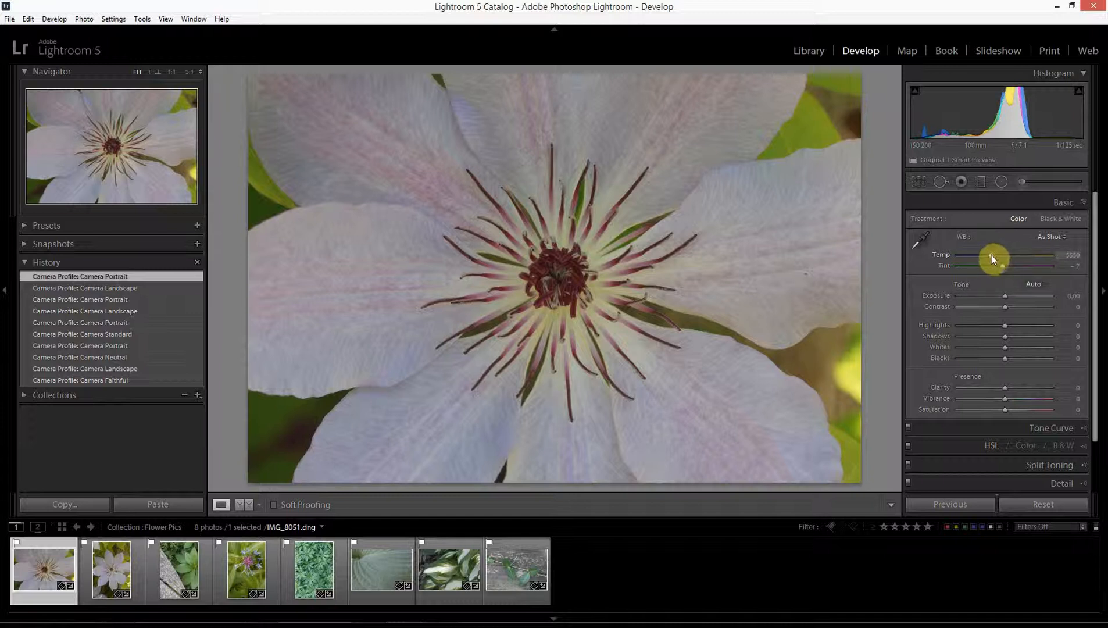
{"action": "mouse_move", "coordinate": [992, 254]}
{"action": "left_mouse_down"}
{"action": "mouse_move", "coordinate": [975, 256]}
{"action": "mouse_move", "coordinate": [1030, 255]}
{"action": "mouse_move", "coordinate": [980, 258]}
{"action": "left_mouse_up"}
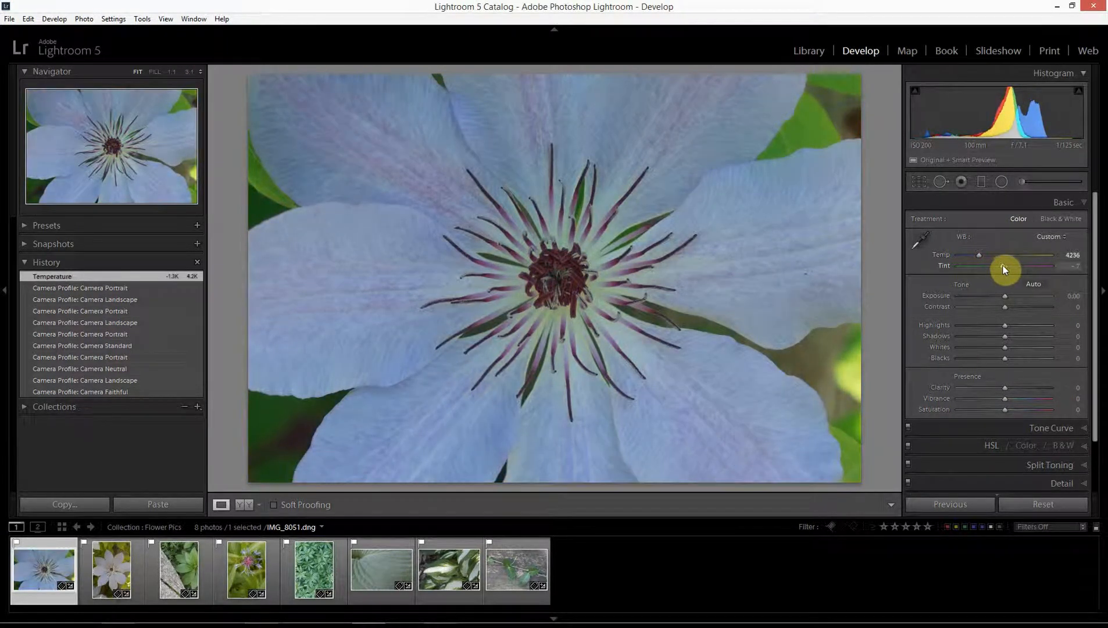
{"action": "left_click_drag", "start_coordinate": [1003, 267], "coordinate": [1025, 263]}
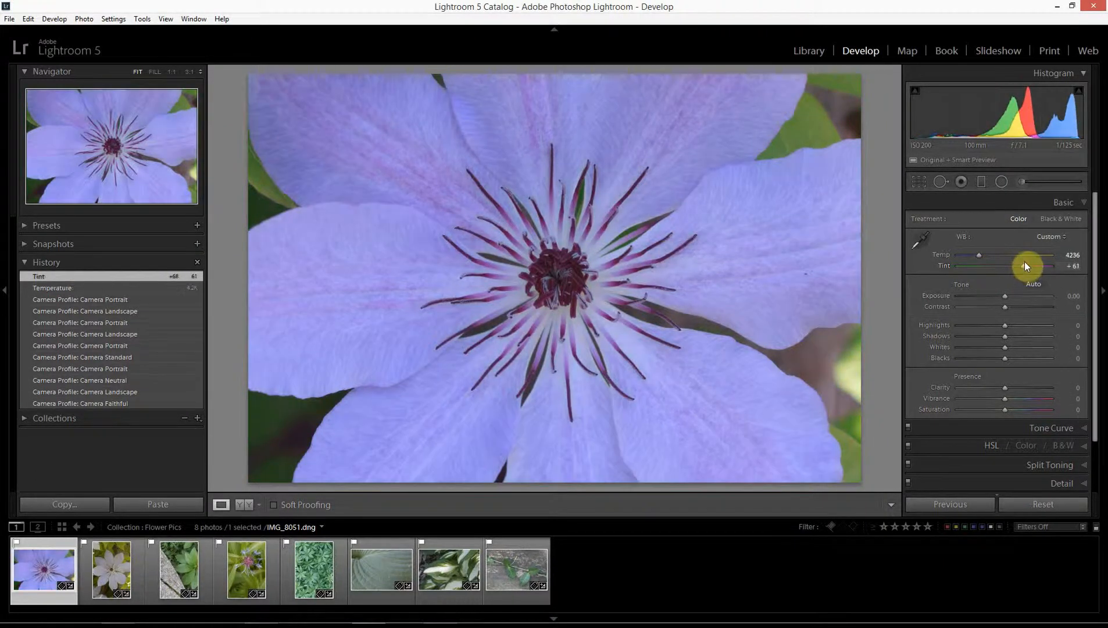
Reset the white balance to As Shot and try the Daylight, Cloudy and Tungsten presets
{"action": "double_click", "coordinate": [965, 237]}
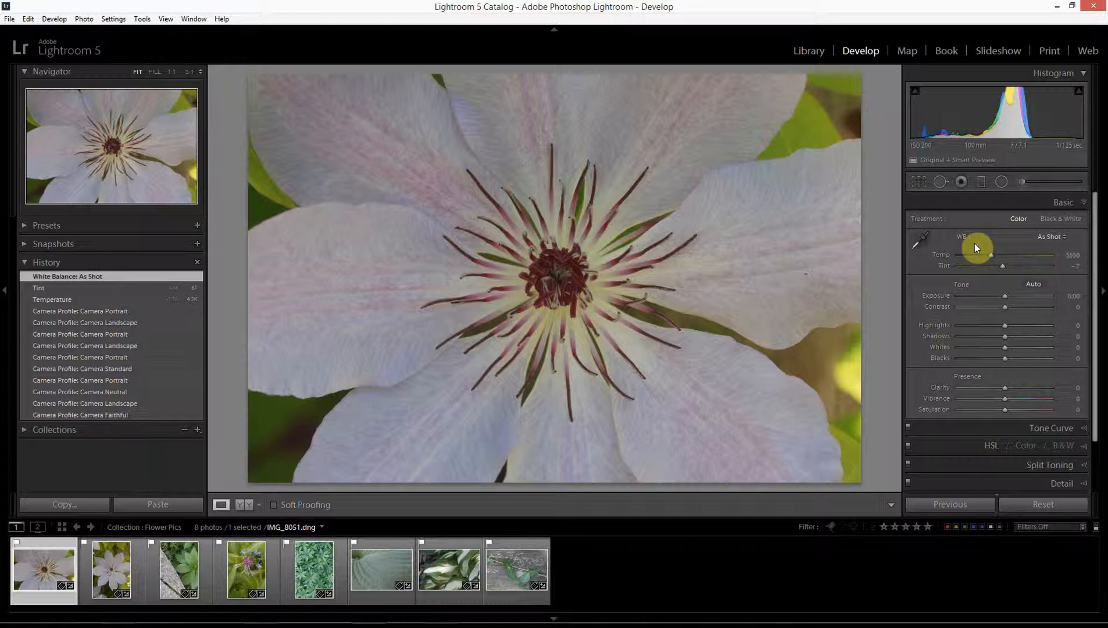
{"action": "left_click", "coordinate": [1044, 237]}
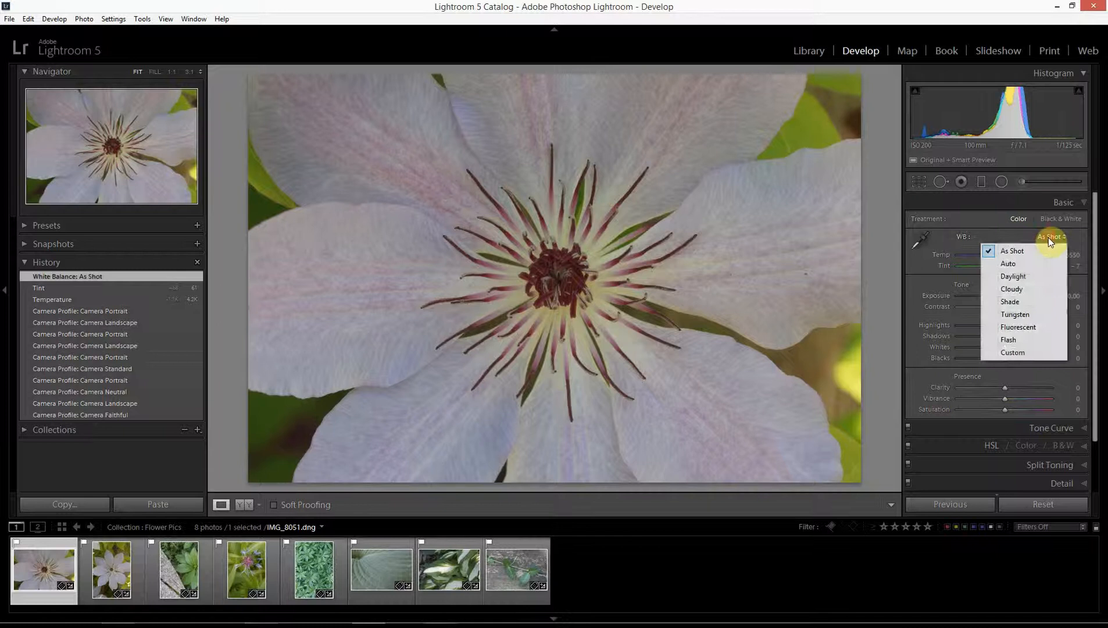
{"action": "left_click", "coordinate": [1014, 277]}
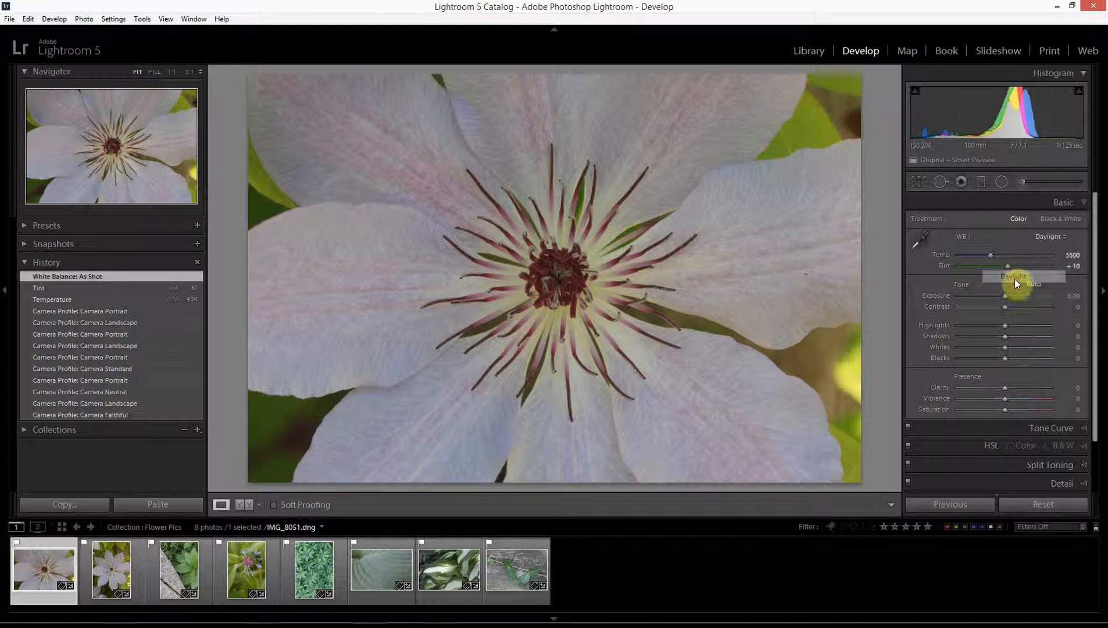
{"action": "left_click", "coordinate": [1050, 236]}
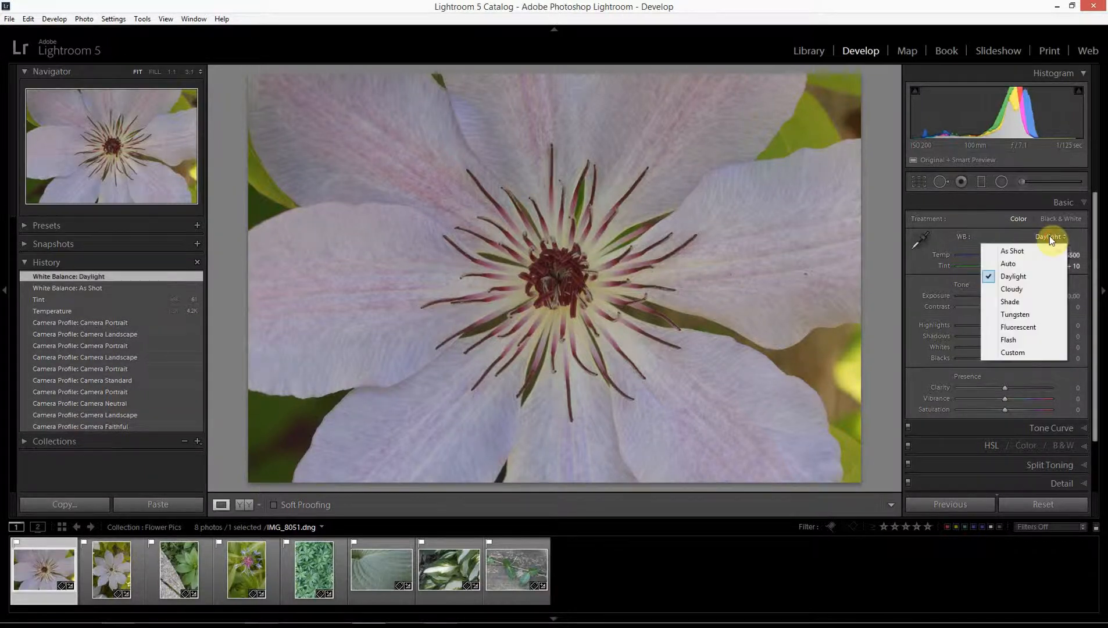
{"action": "left_click", "coordinate": [1012, 289]}
{"action": "left_click", "coordinate": [1040, 235]}
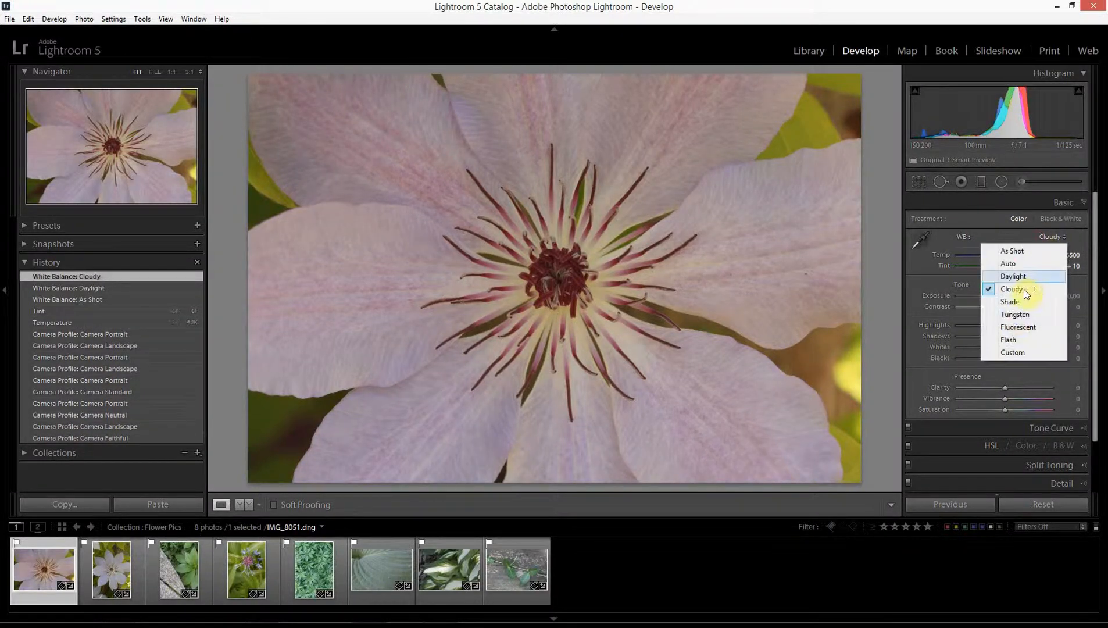
{"action": "left_click", "coordinate": [1015, 315]}
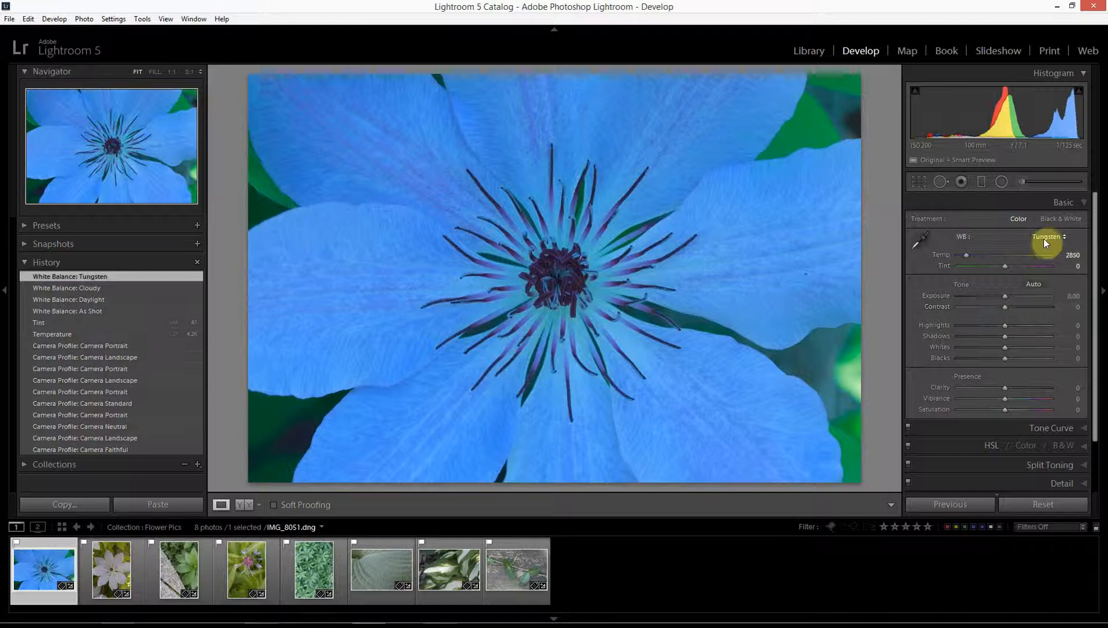
Try the Fluorescent and Flash white balance presets, and finish with the Custom setting
{"action": "left_click", "coordinate": [1045, 234]}
{"action": "left_click", "coordinate": [1013, 328]}
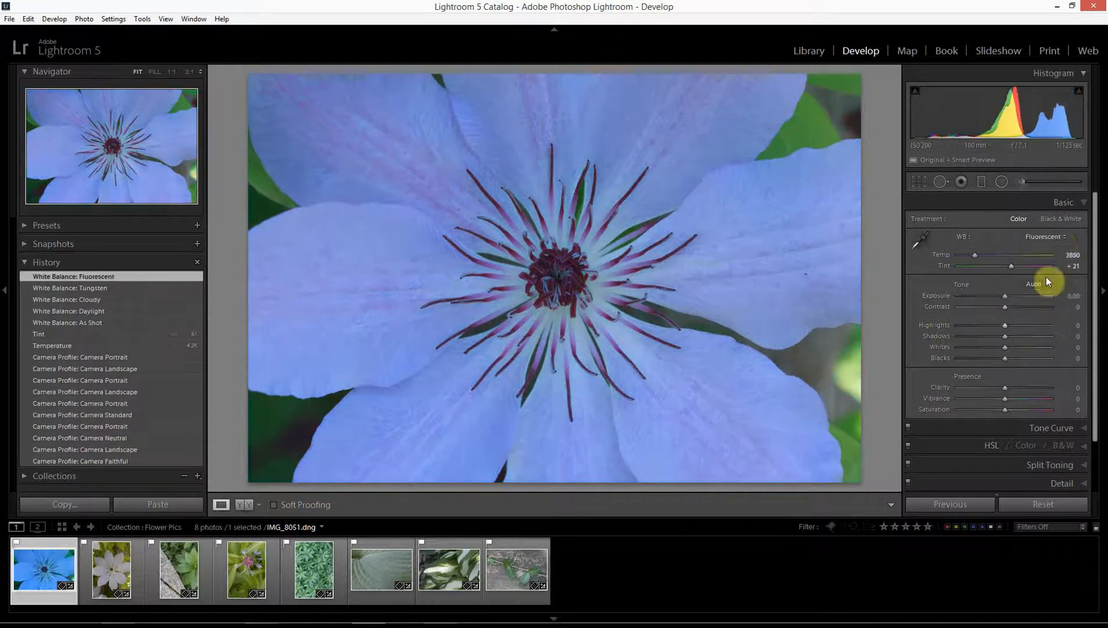
{"action": "left_click", "coordinate": [1057, 238]}
{"action": "left_click", "coordinate": [1015, 340]}
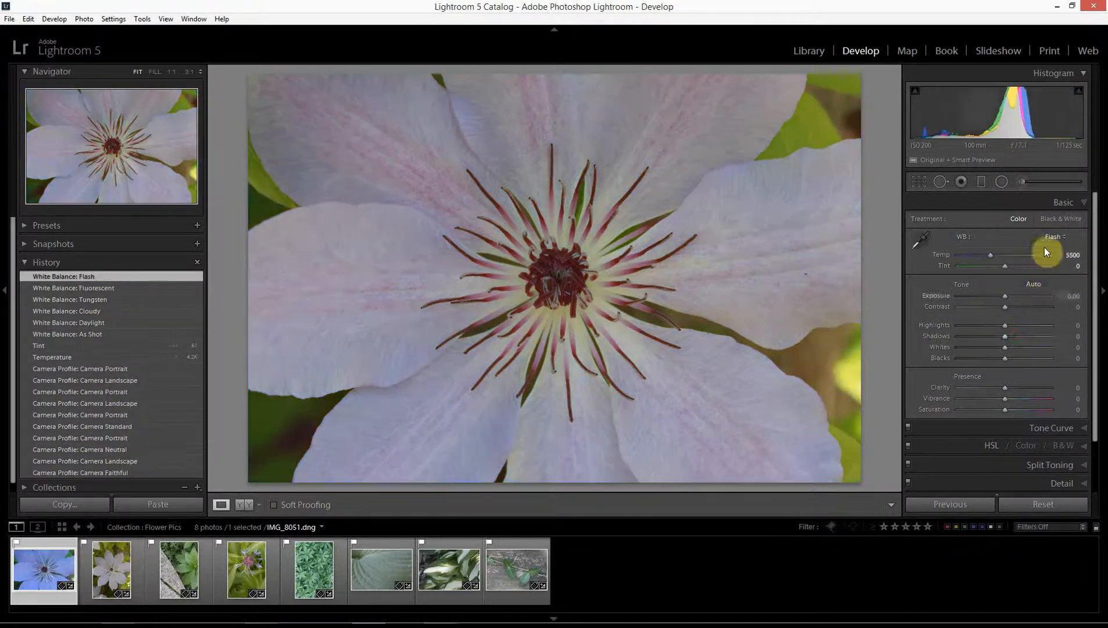
{"action": "left_click", "coordinate": [1049, 238]}
{"action": "left_click", "coordinate": [1012, 352]}
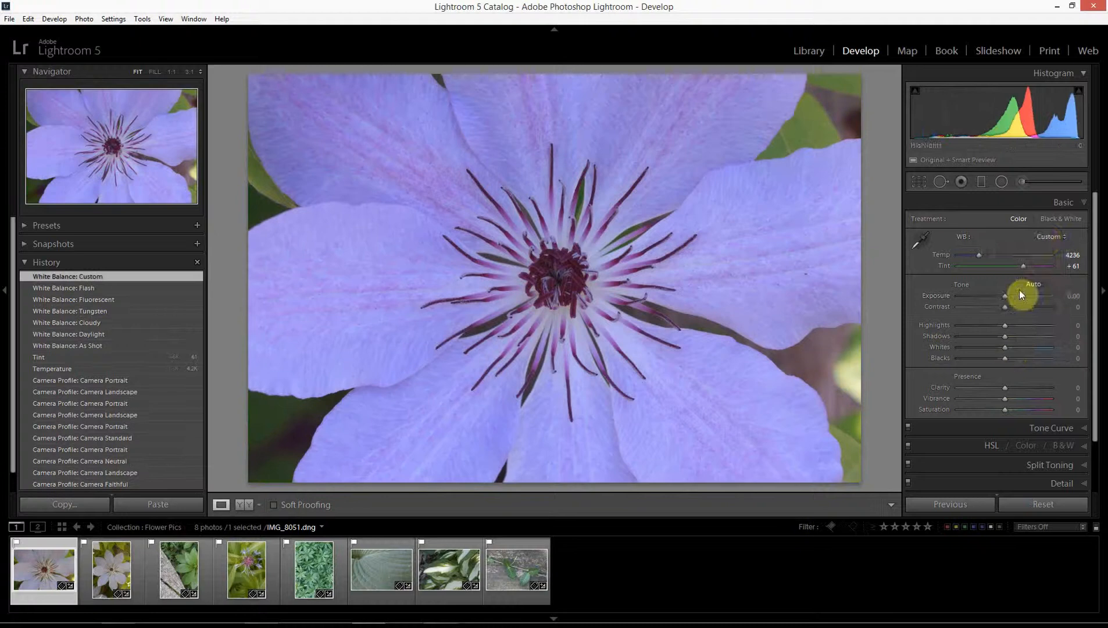
Try the Cloudy white balance preset on the flower photo and reset the white balance to As Shot
{"action": "left_click", "coordinate": [1045, 237]}
{"action": "left_click", "coordinate": [1017, 292]}
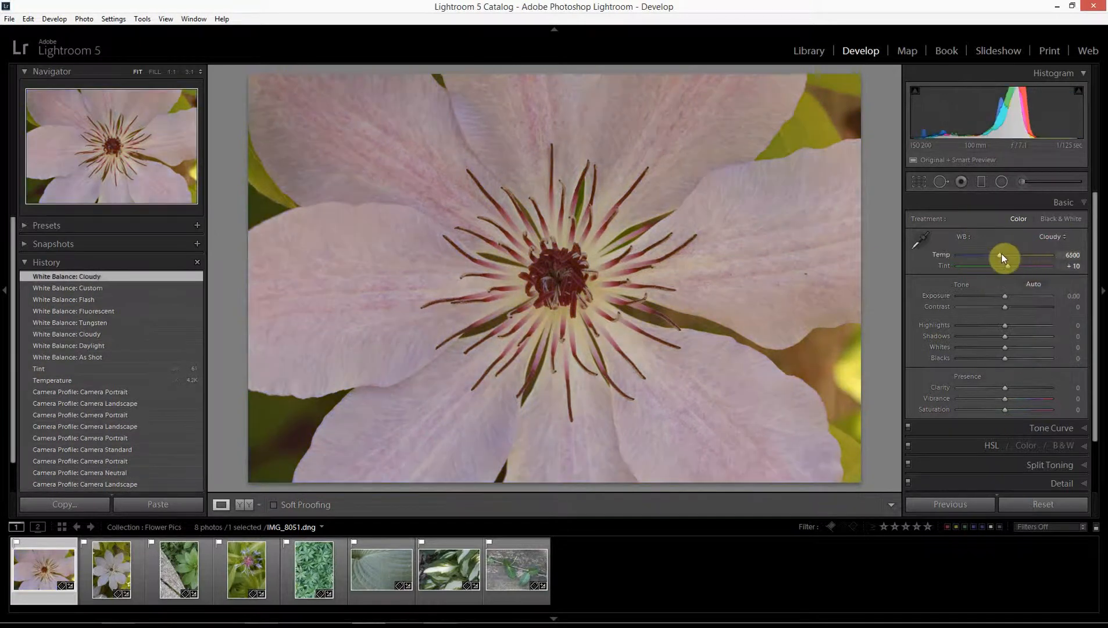
{"action": "double_click", "coordinate": [962, 239]}
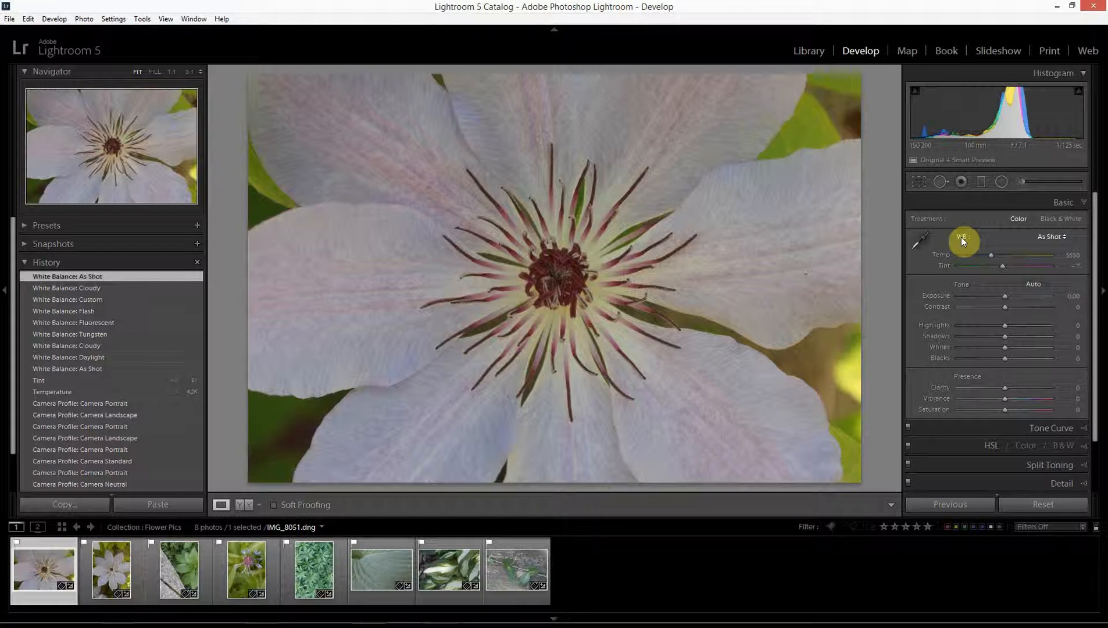
Sample several neutral spots around the flower's centre with the White Balance Selector, finishing on the pale petal area just above and right of the dark centre
{"action": "left_click", "coordinate": [925, 242]}
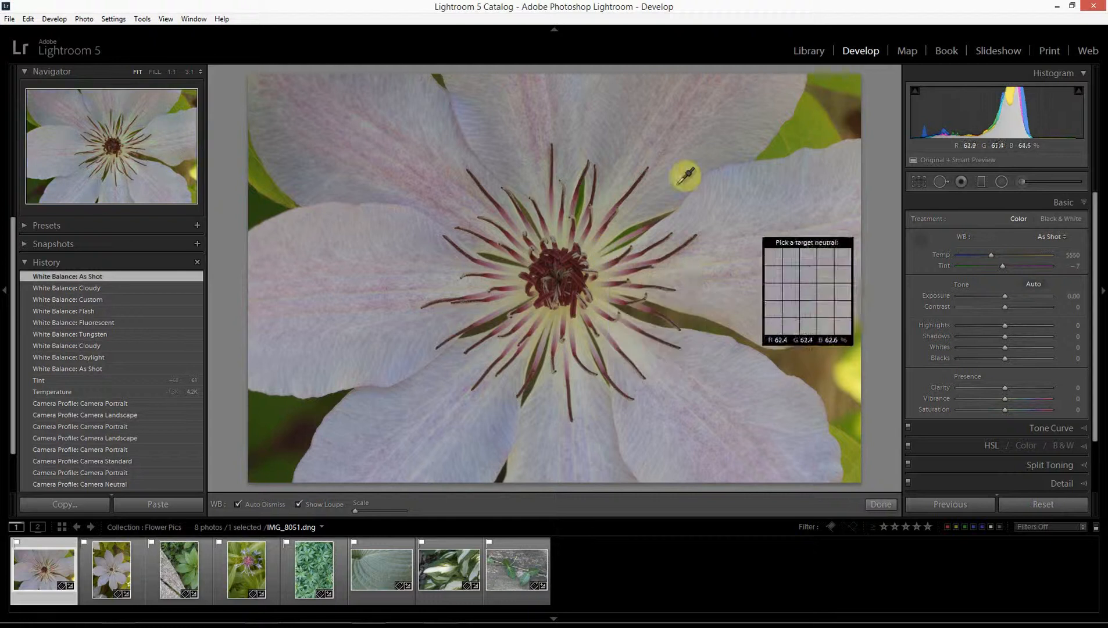
{"action": "left_click", "coordinate": [598, 248]}
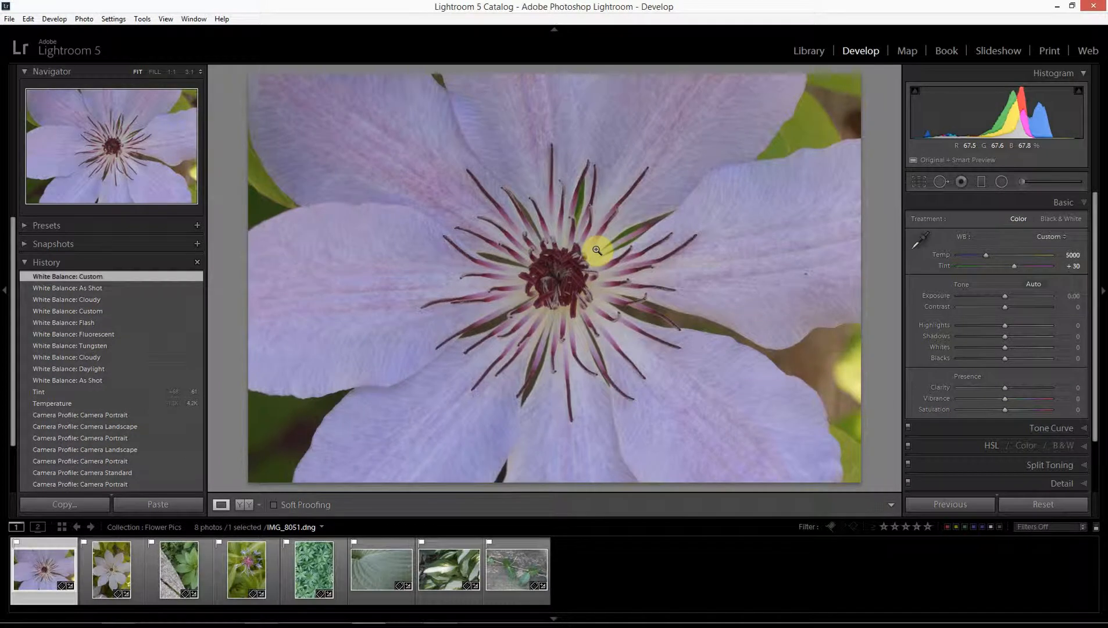
{"action": "left_click", "coordinate": [921, 239]}
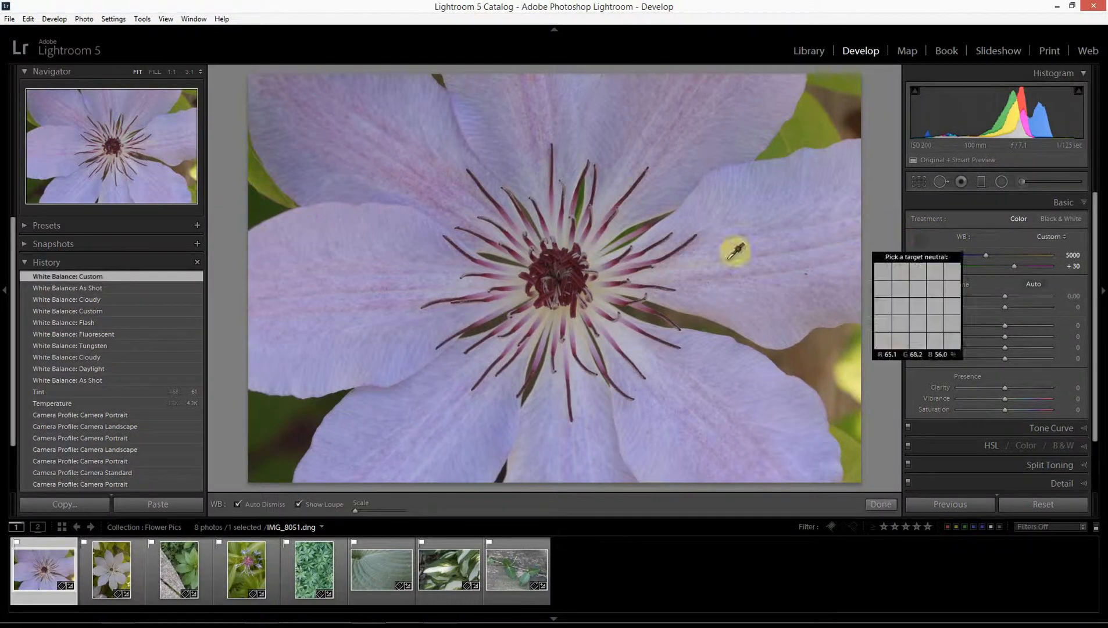
{"action": "left_click", "coordinate": [611, 282]}
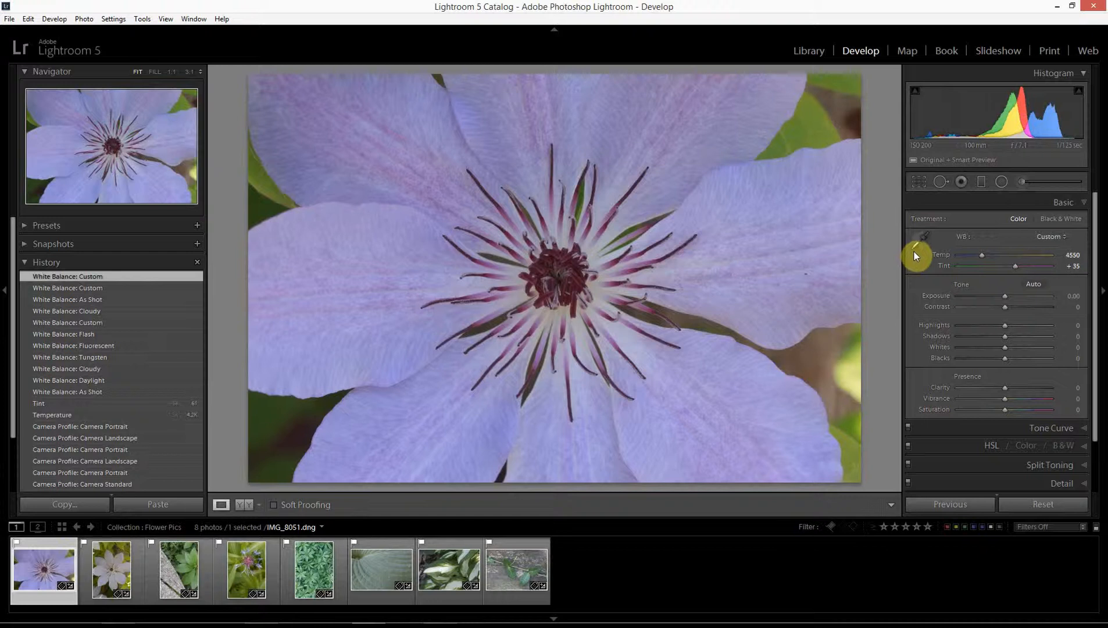
{"action": "left_click", "coordinate": [915, 249]}
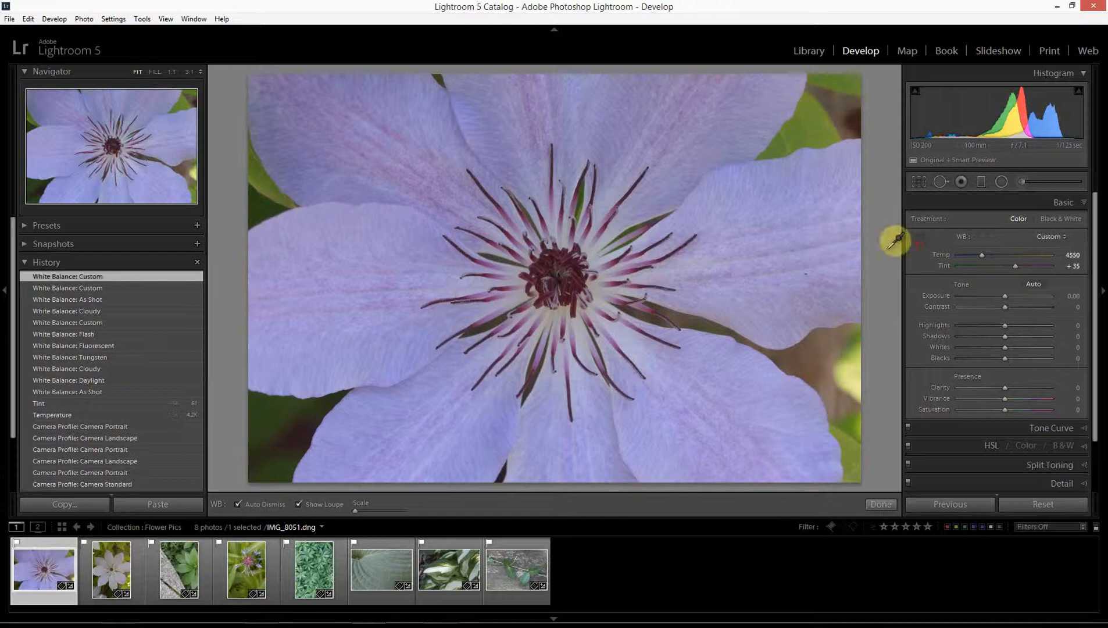
{"action": "left_click", "coordinate": [549, 313]}
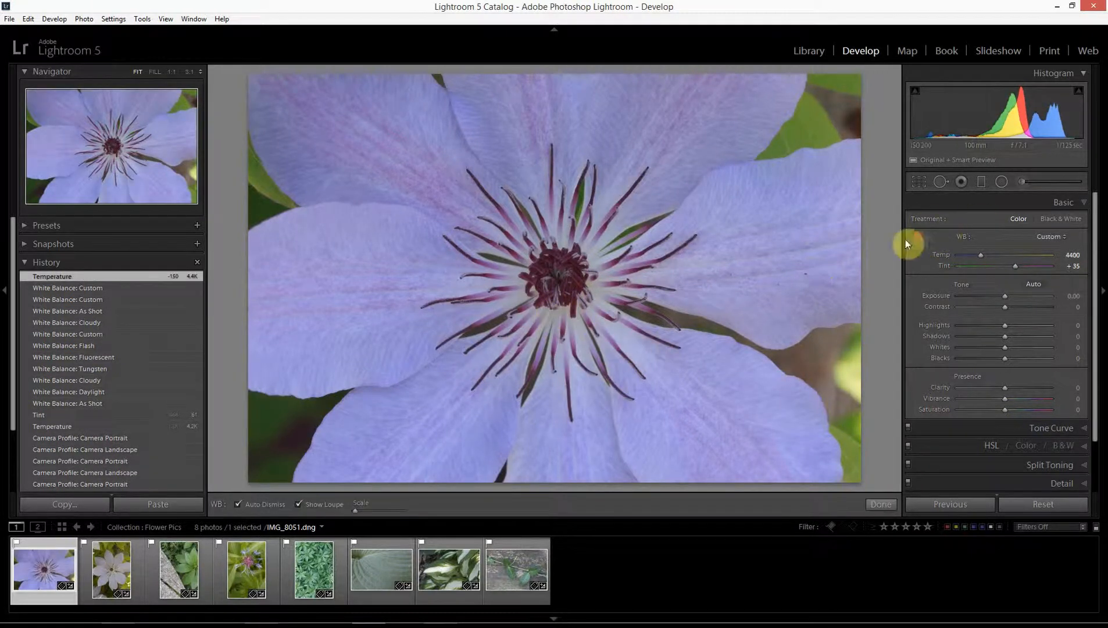
{"action": "left_click", "coordinate": [594, 252]}
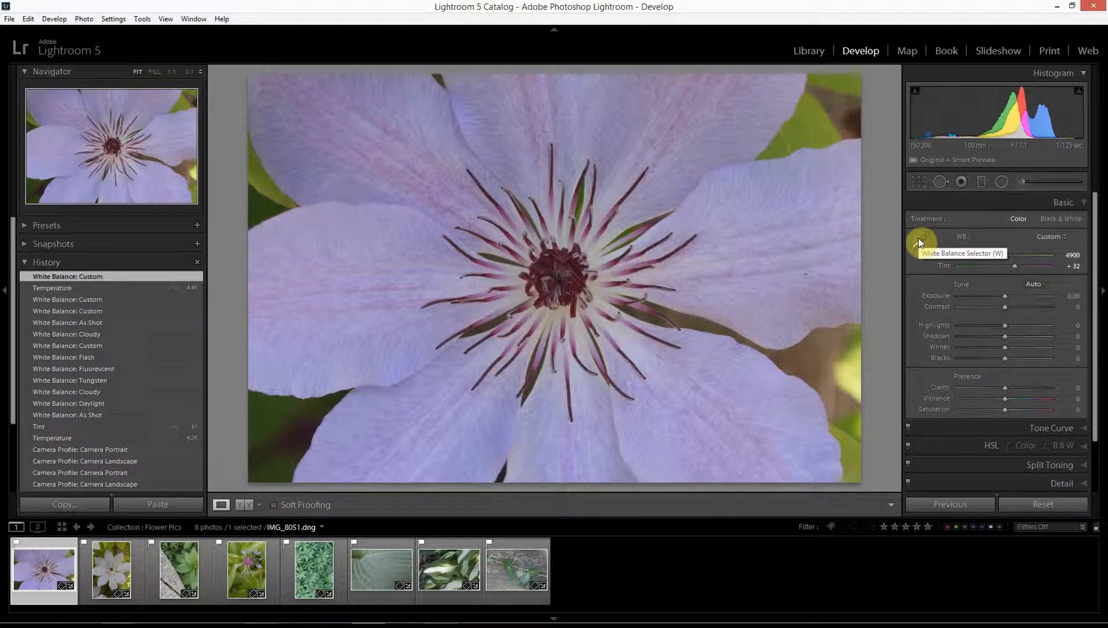
{"action": "left_click", "coordinate": [1046, 235]}
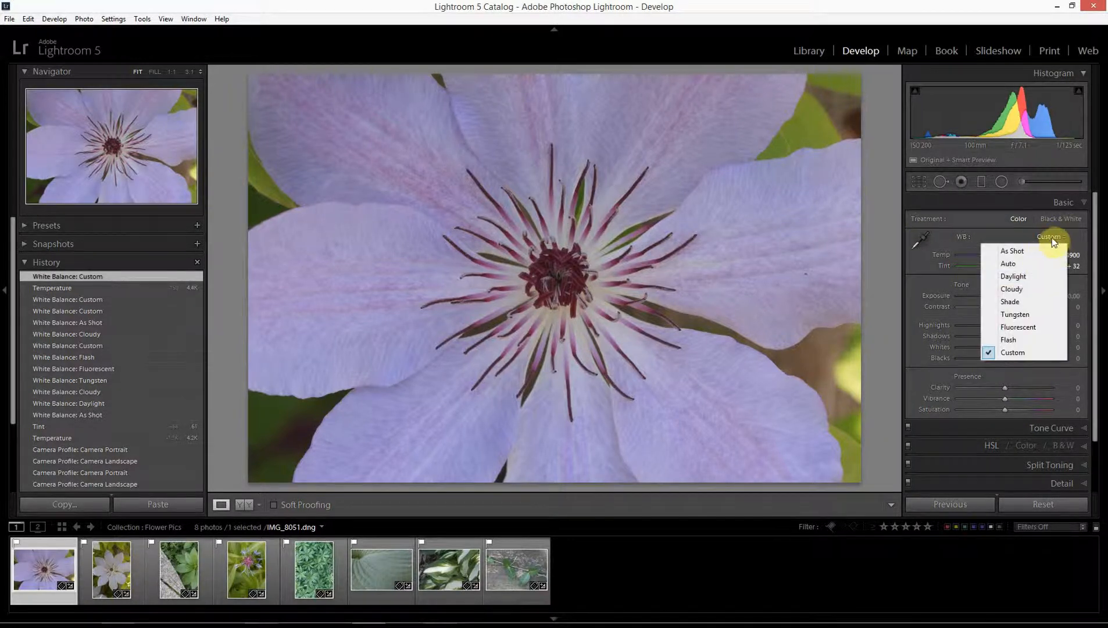
{"action": "left_click", "coordinate": [1050, 235]}
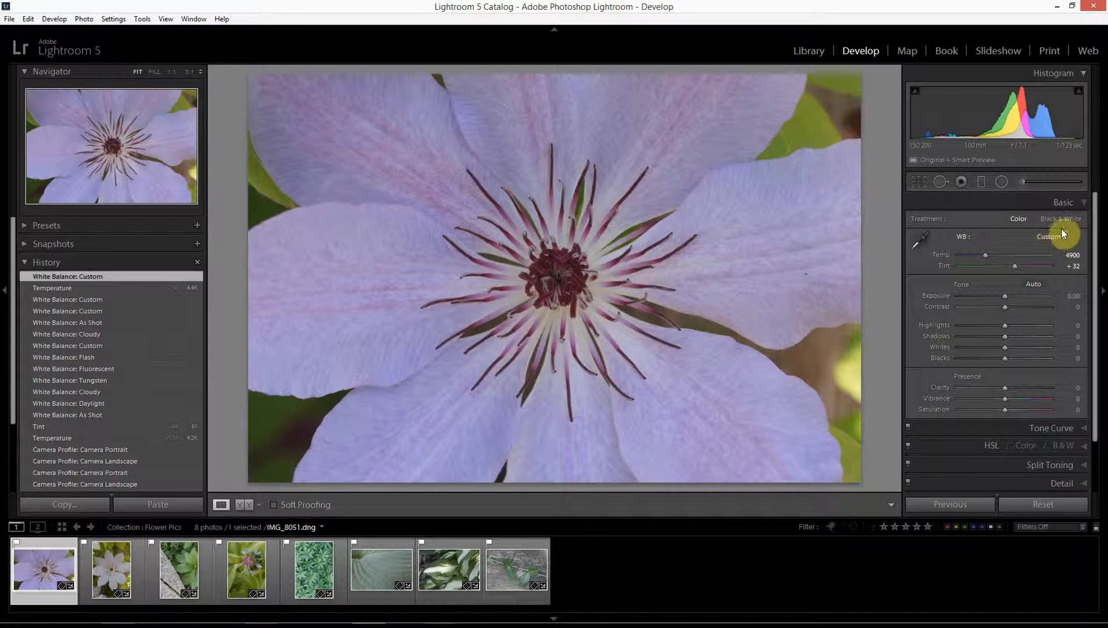
{"action": "left_click", "coordinate": [1082, 201]}
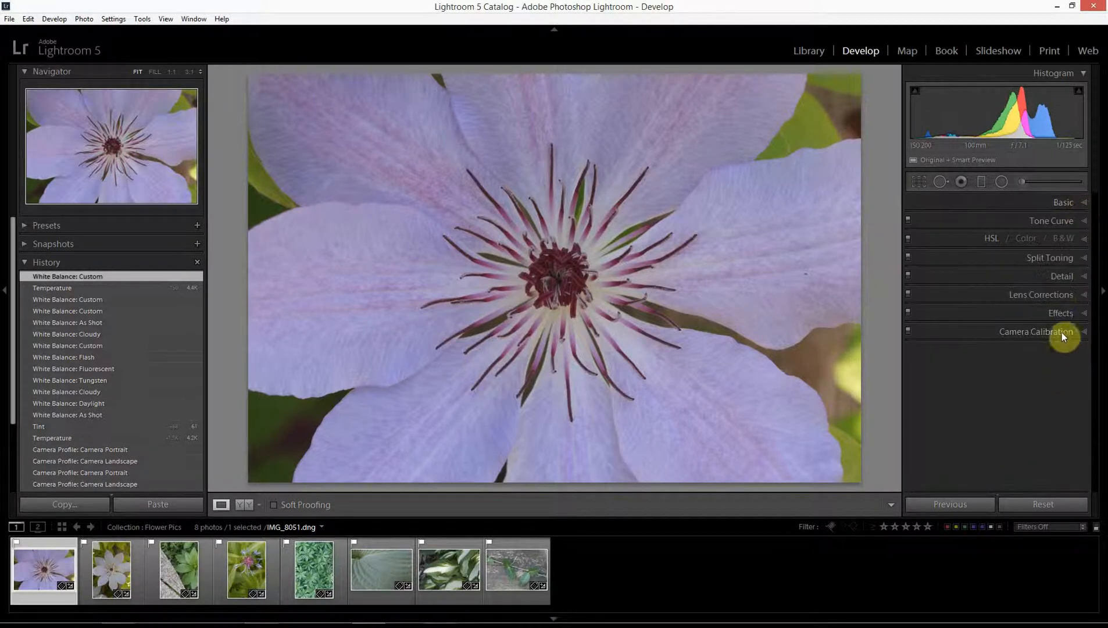
{"action": "left_click", "coordinate": [1085, 202]}
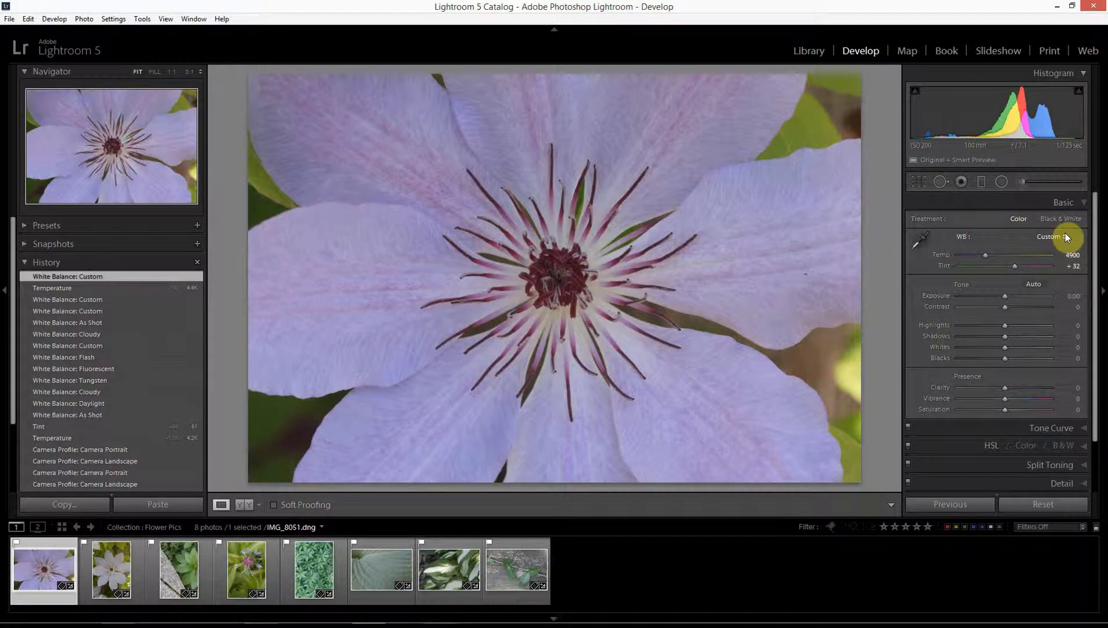